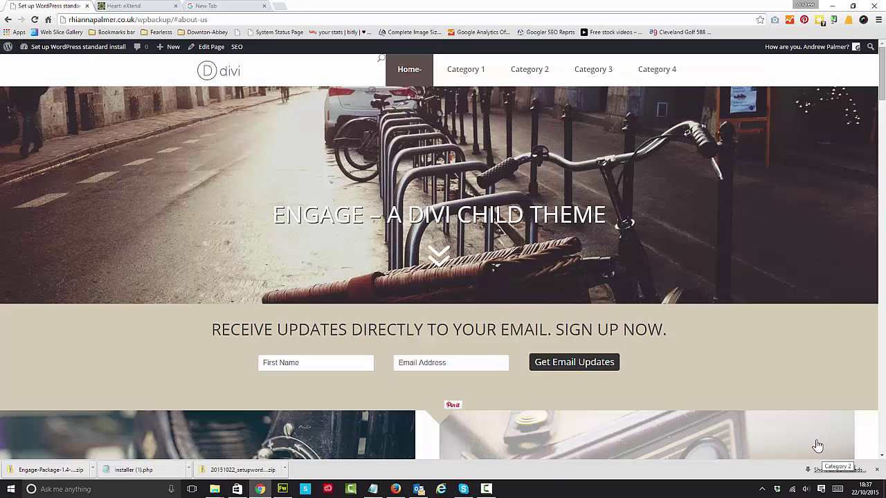
Open the site's WordPress dashboard and dismiss the Related Posts by Zemanta notice.
click(72, 20)
key(Return)
drag(76, 19, 156, 19)
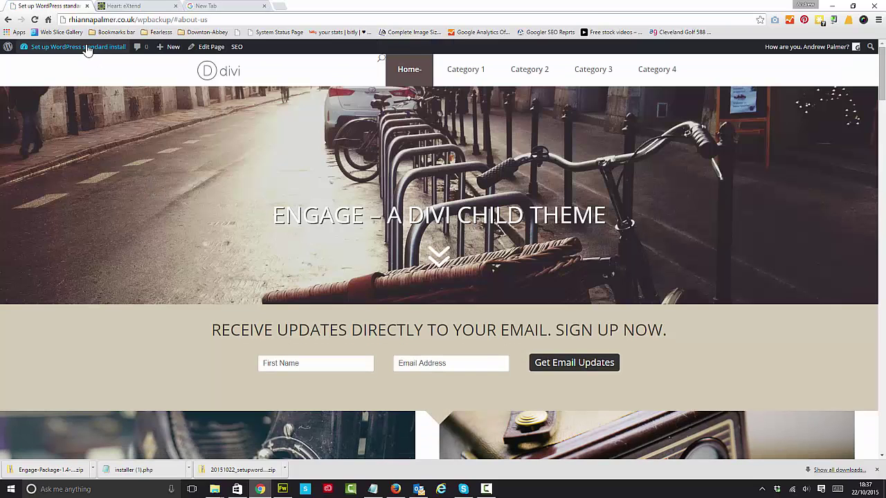
mouse_move(87, 49)
click(65, 64)
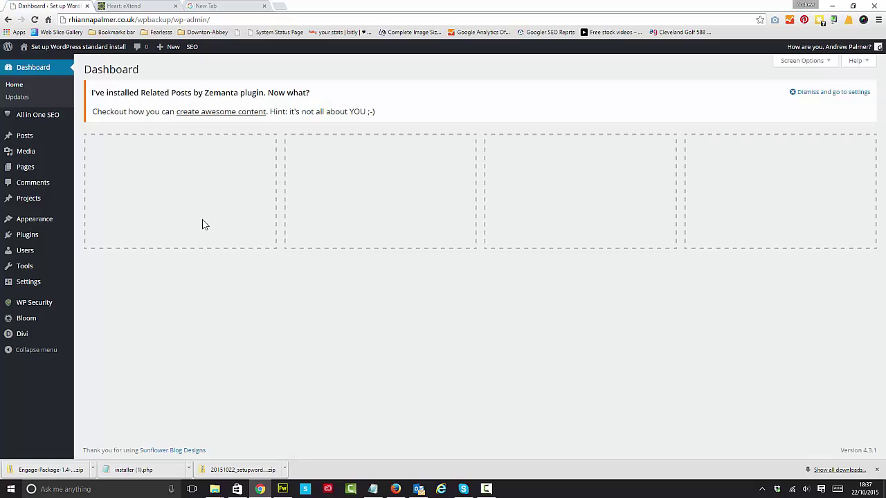
click(824, 94)
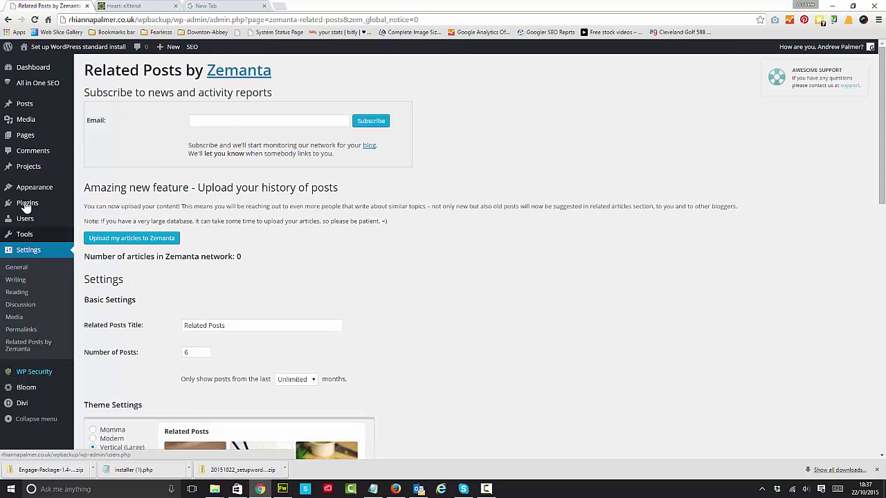
Search the WordPress plugin directory for "duplicator" and install and activate the Duplicator plugin.
mouse_move(27, 202)
click(90, 219)
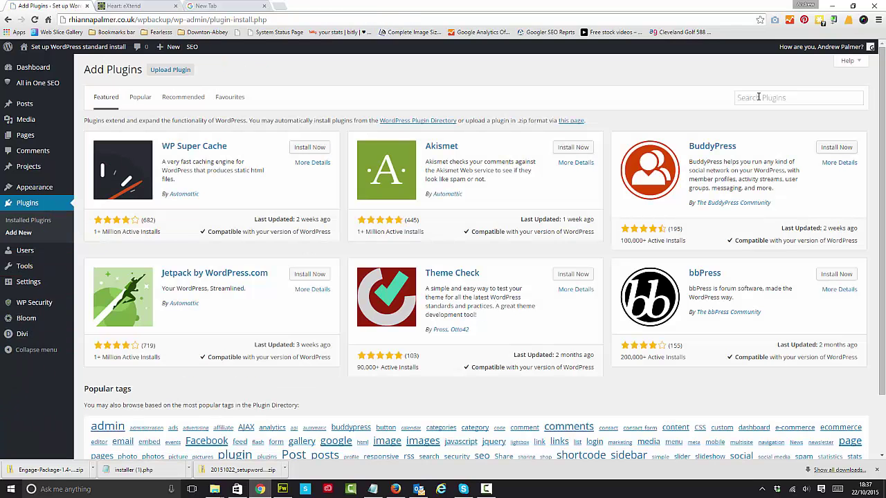
click(765, 98)
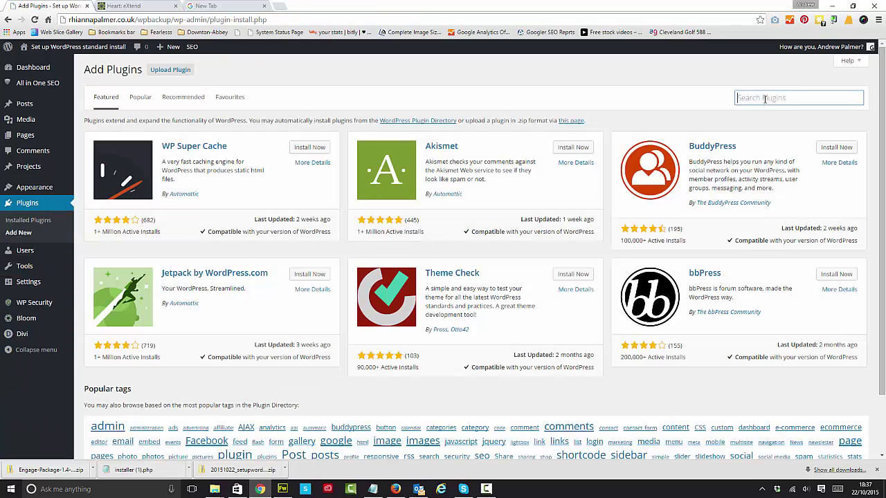
text(dupl)
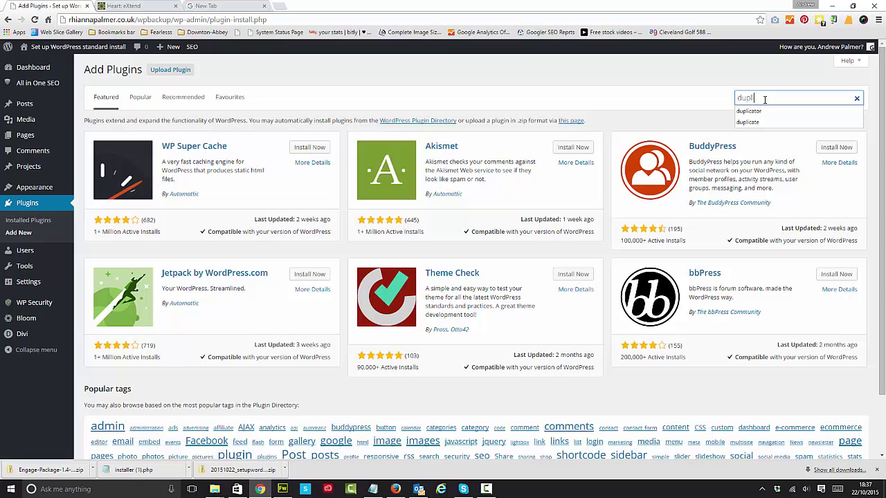
text(icator)
key(Return)
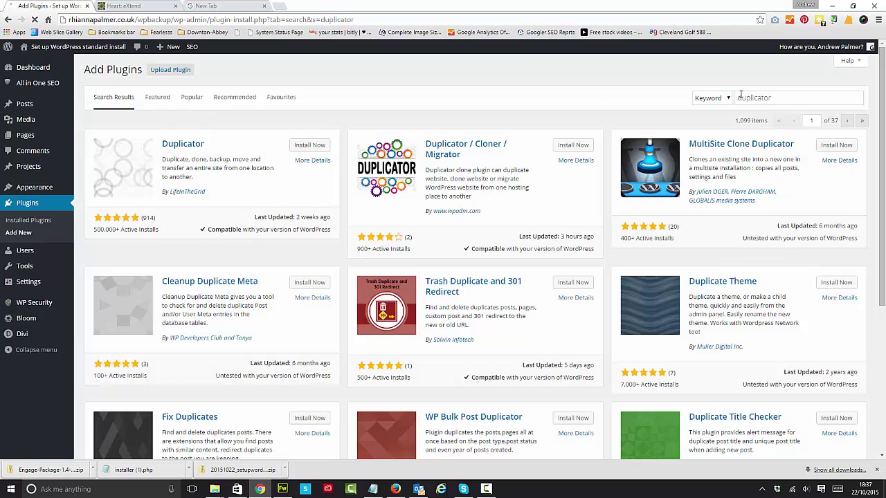
click(309, 145)
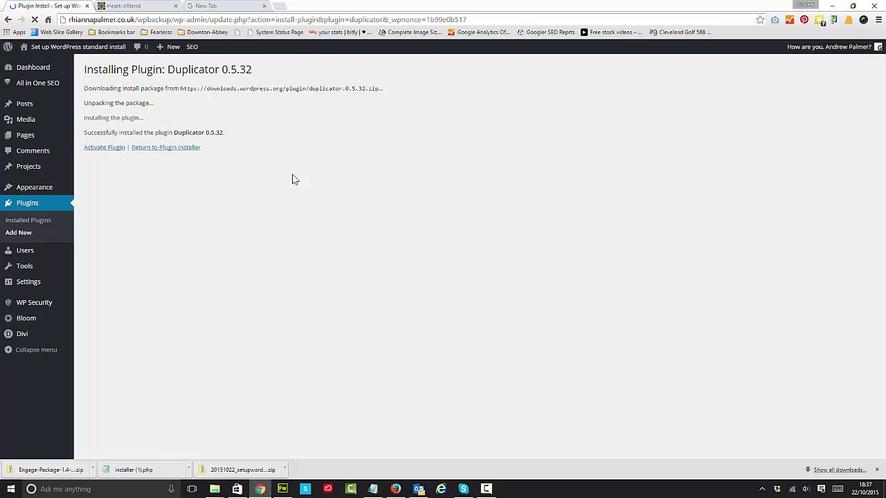
click(104, 148)
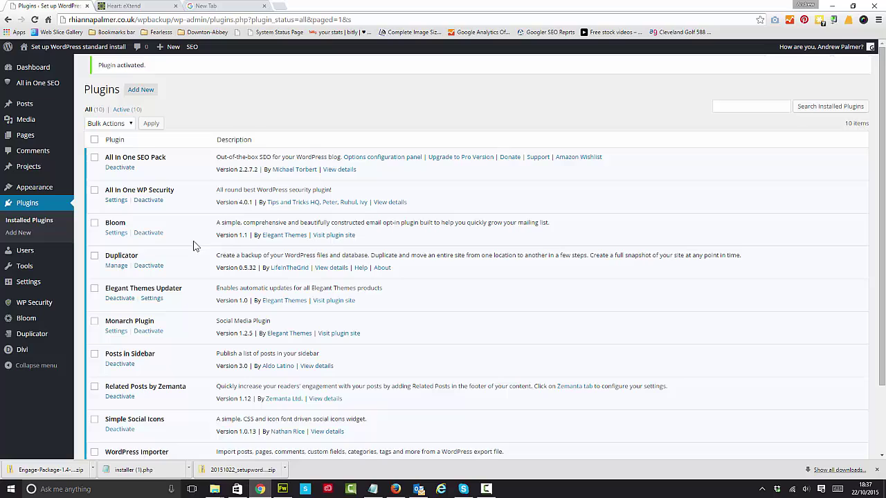
Review the Duplicator plugin's uninstall, storage, package and role settings.
mouse_move(36, 336)
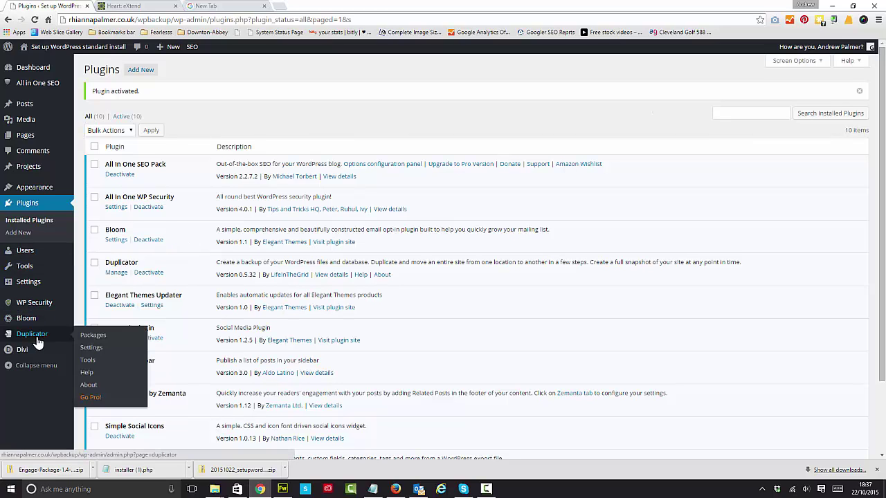
click(92, 351)
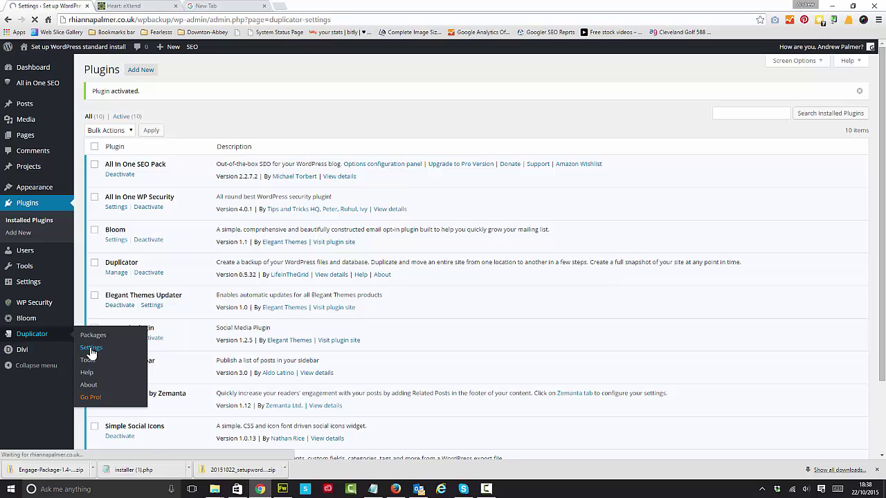
scroll(468, 267, down, 2)
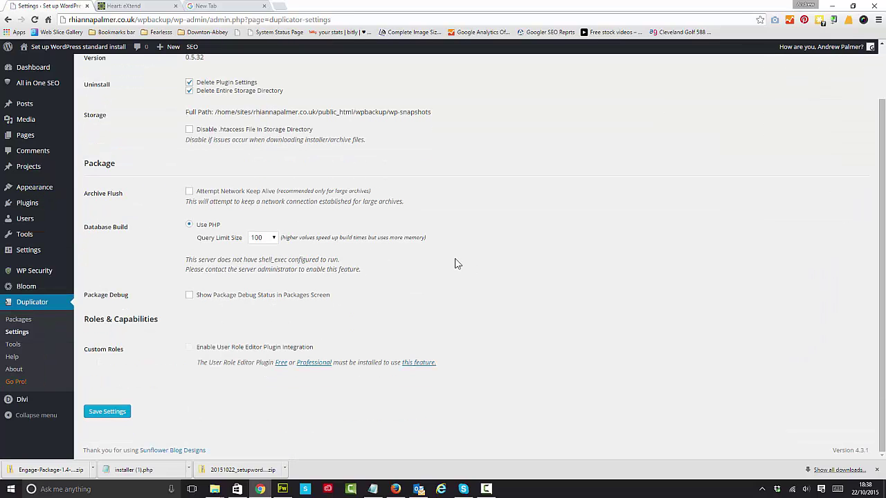
Start a new Duplicator package and review its Storage, Archive and Installer options, leaving the defaults.
click(30, 322)
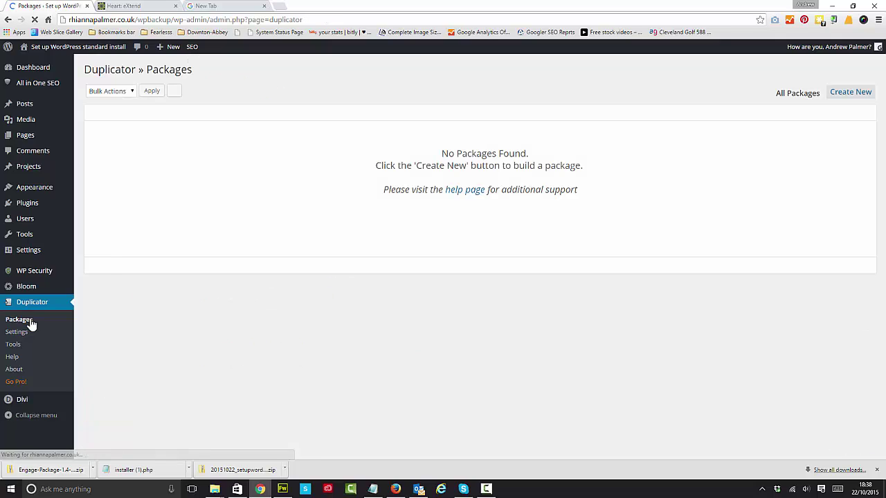
click(857, 96)
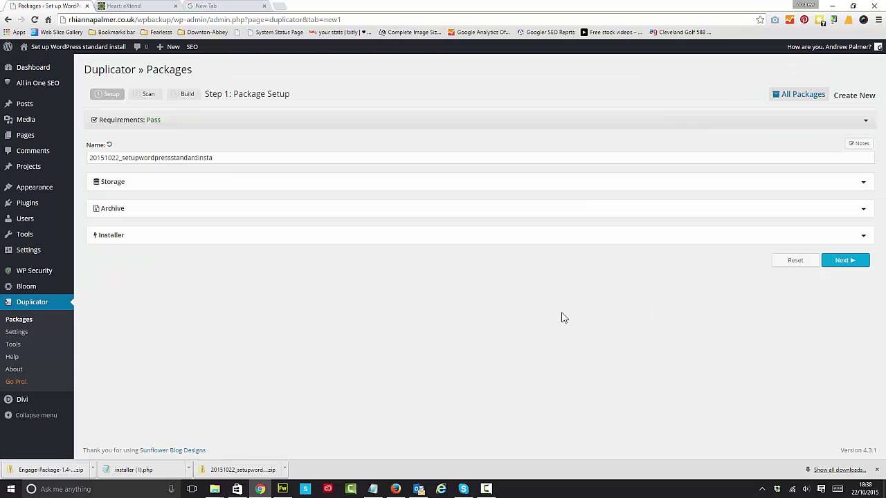
click(863, 183)
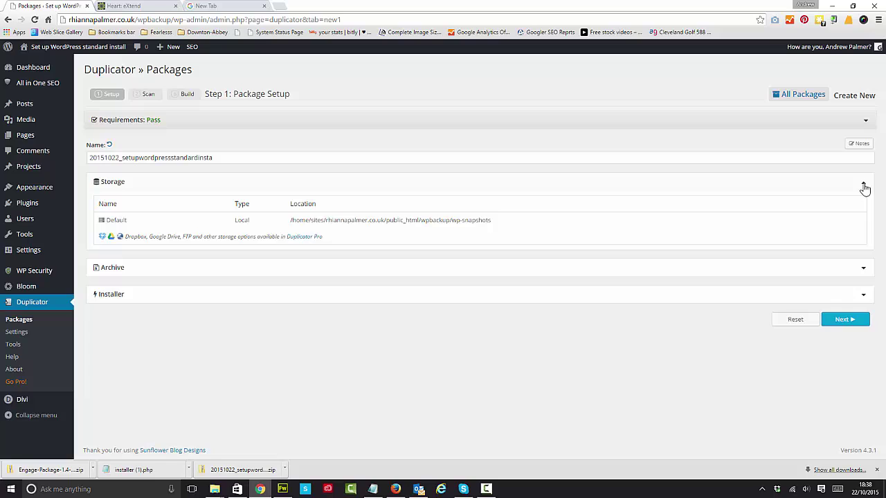
click(864, 187)
click(863, 211)
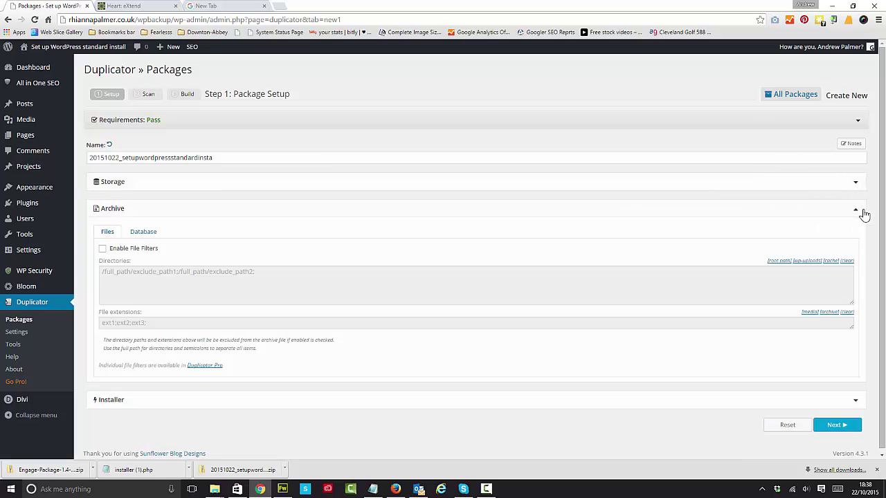
click(863, 212)
click(864, 236)
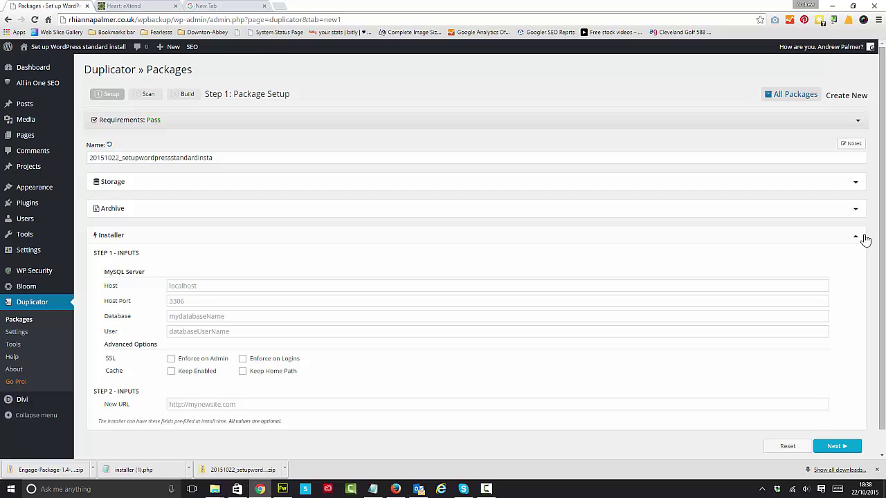
click(856, 238)
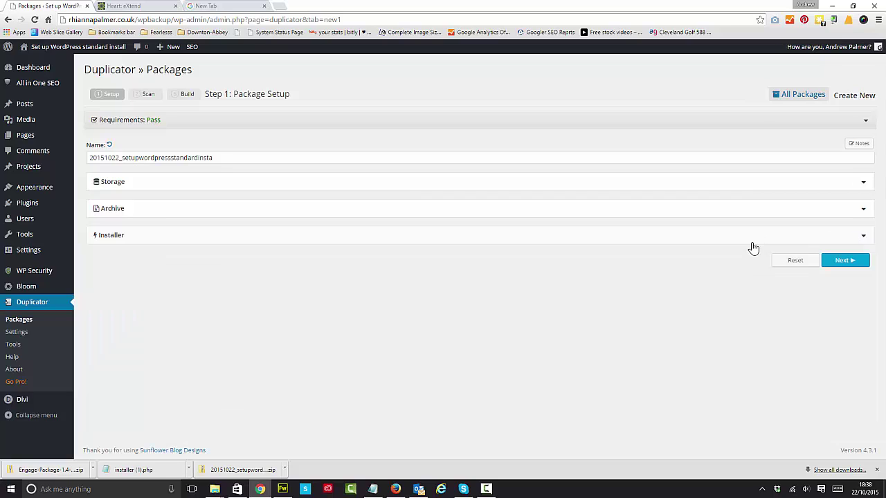
Run the system scan for the new package and examine its PHP Setup and Large Files warnings.
click(843, 261)
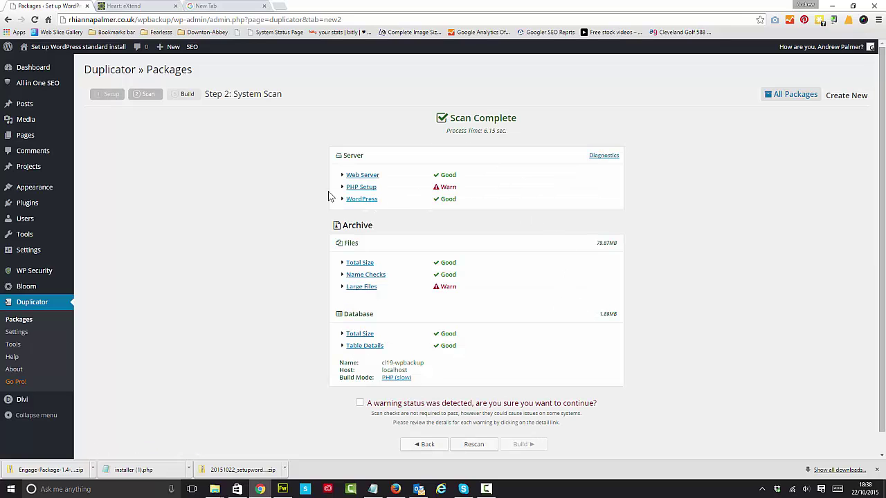
click(345, 188)
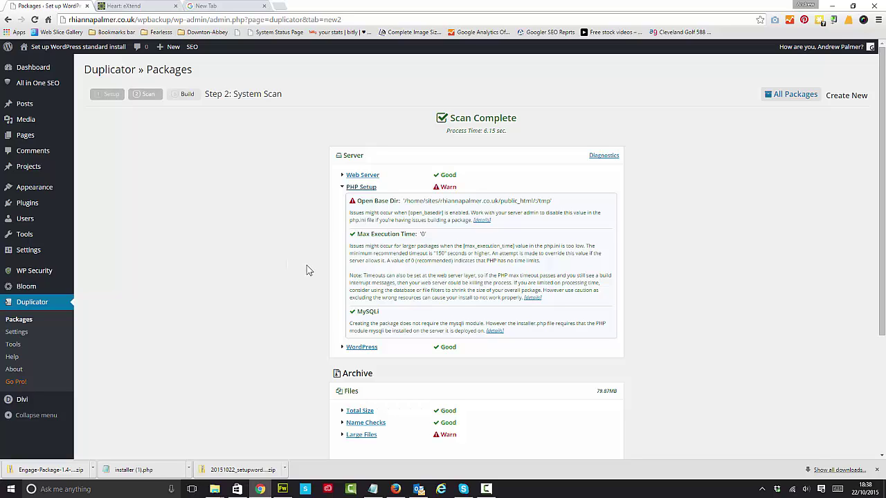
scroll(310, 271, down, 3)
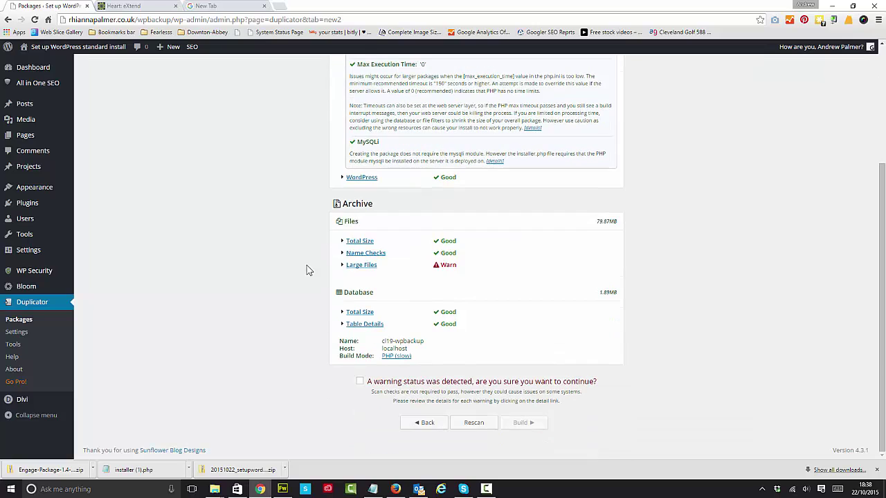
click(340, 267)
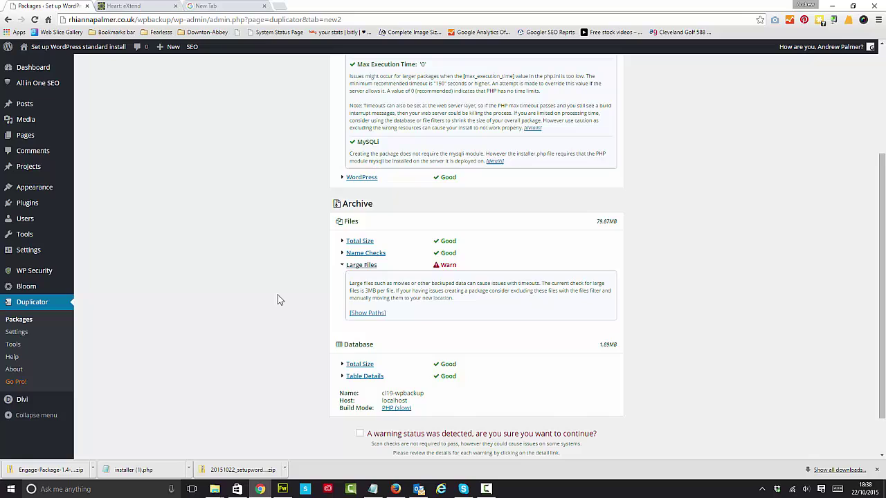
scroll(291, 298, down, 1)
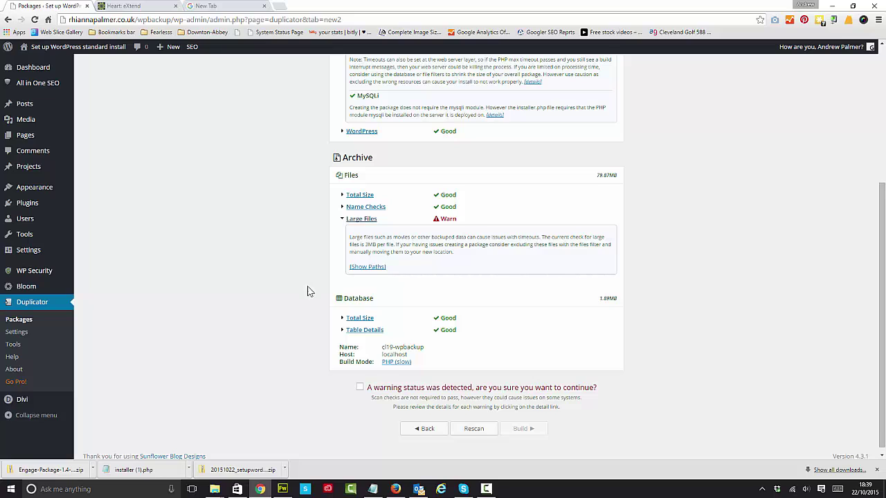
scroll(322, 346, down, 1)
Build the package despite the scan warnings and download its installer and archive files.
click(360, 381)
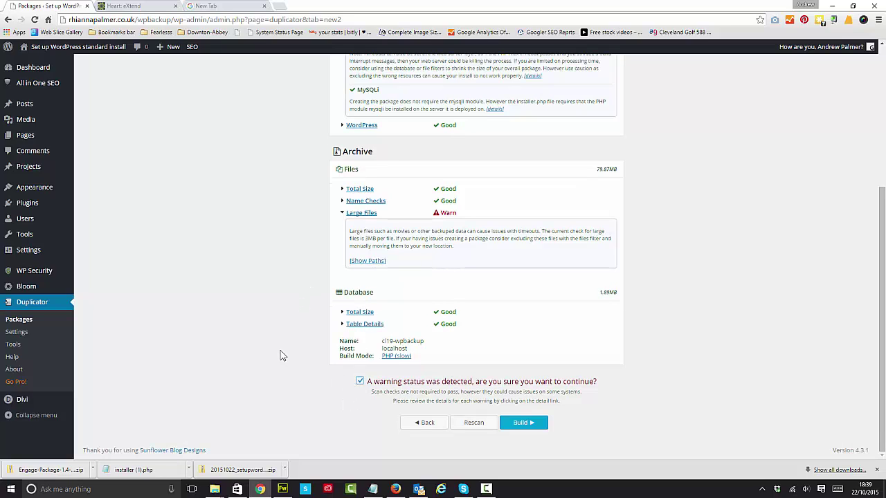
click(538, 424)
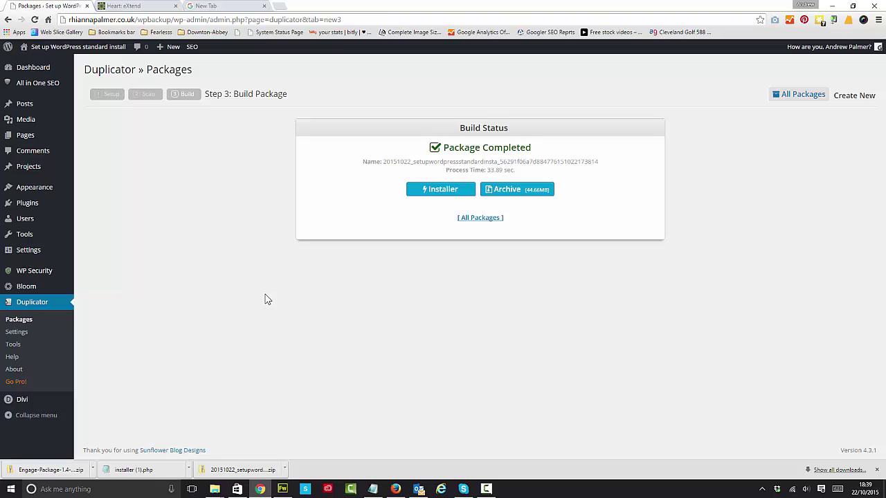
click(437, 191)
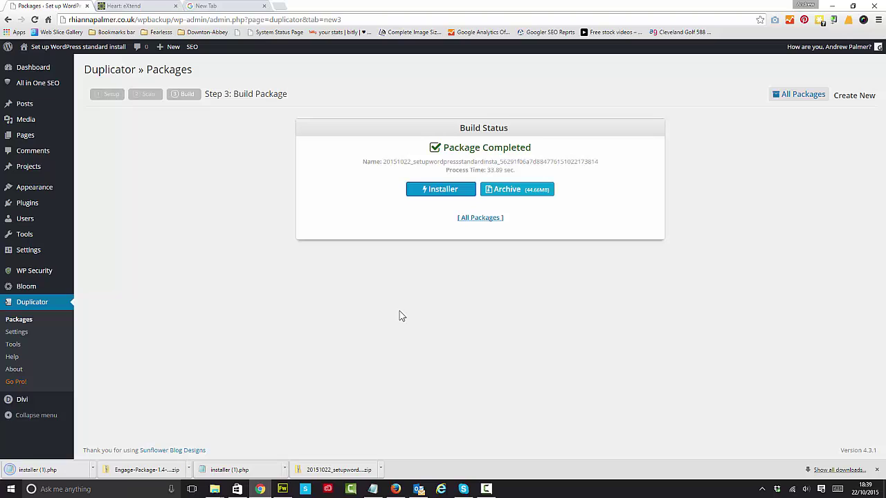
click(505, 195)
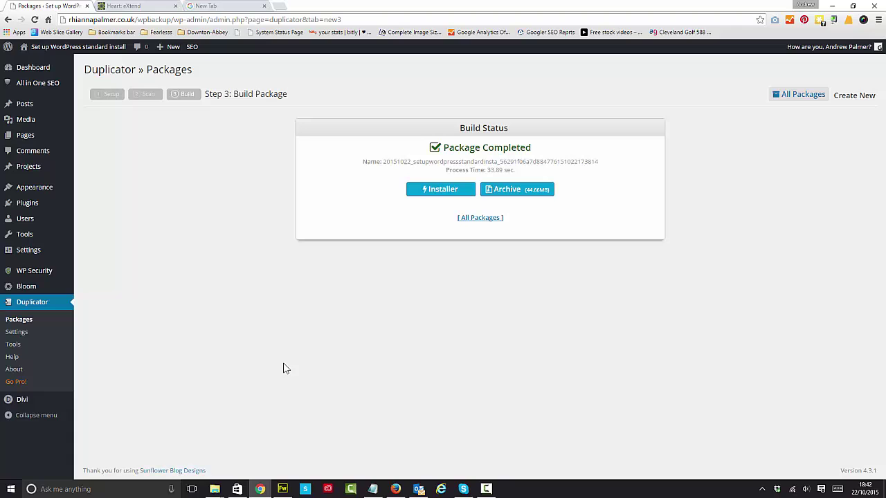
Switch to the Heart Internet hosting control panel and open its MySQL Databases page.
click(121, 6)
scroll(166, 267, up, 1)
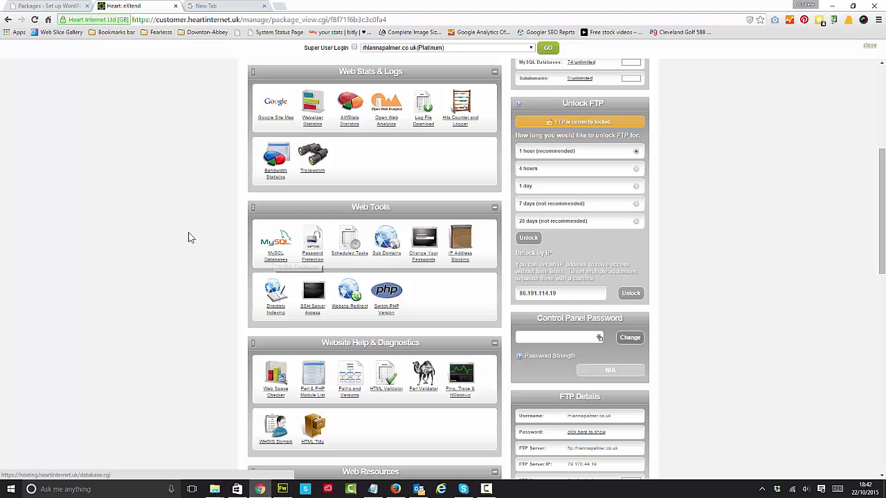
scroll(189, 237, up, 4)
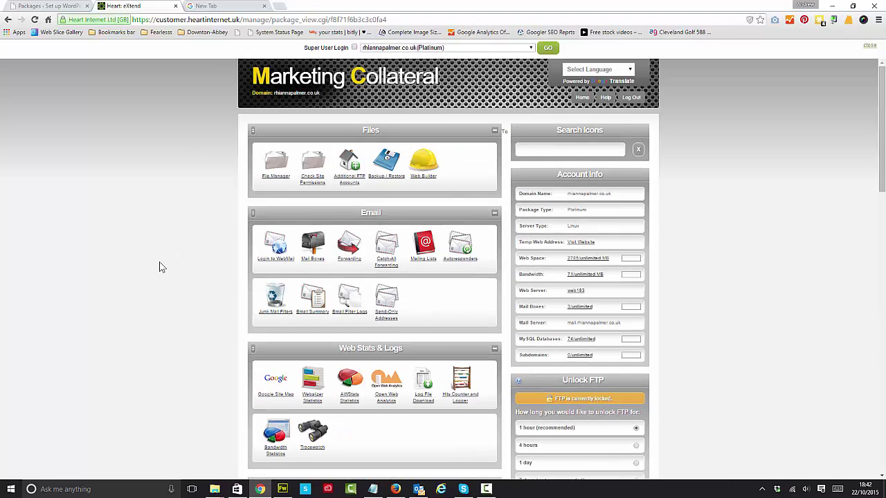
scroll(187, 226, down, 1)
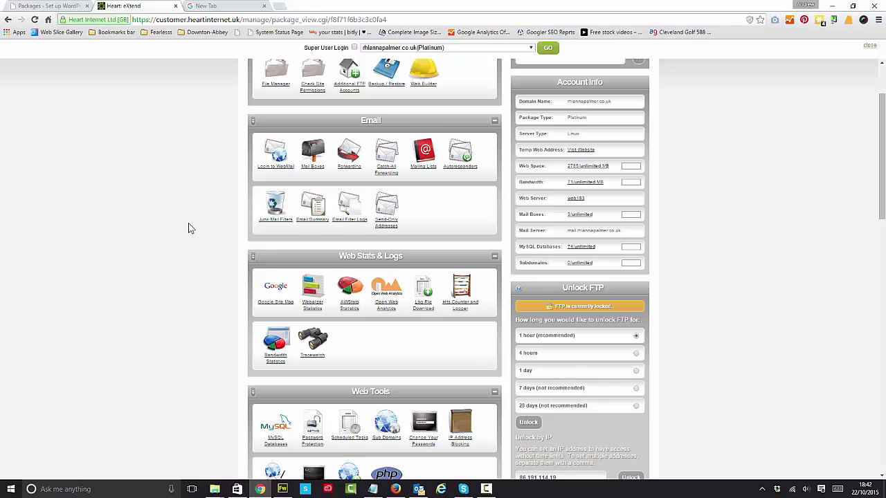
scroll(188, 224, up, 1)
scroll(197, 230, down, 3)
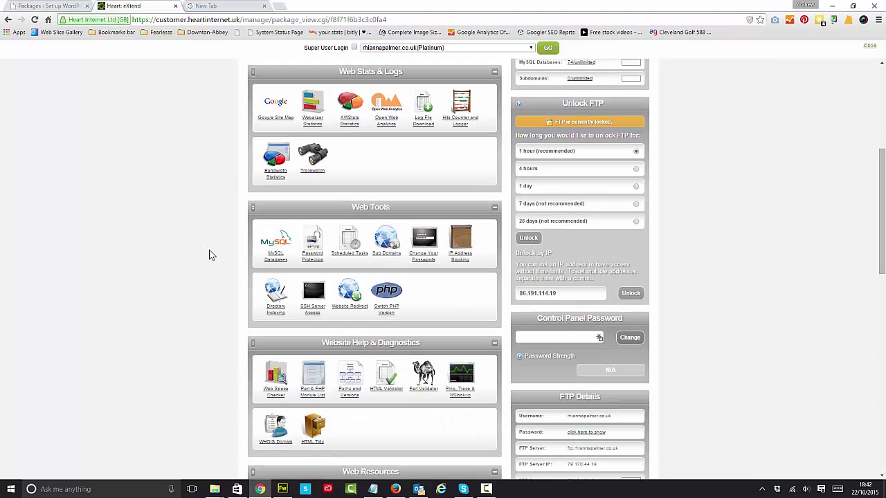
click(275, 244)
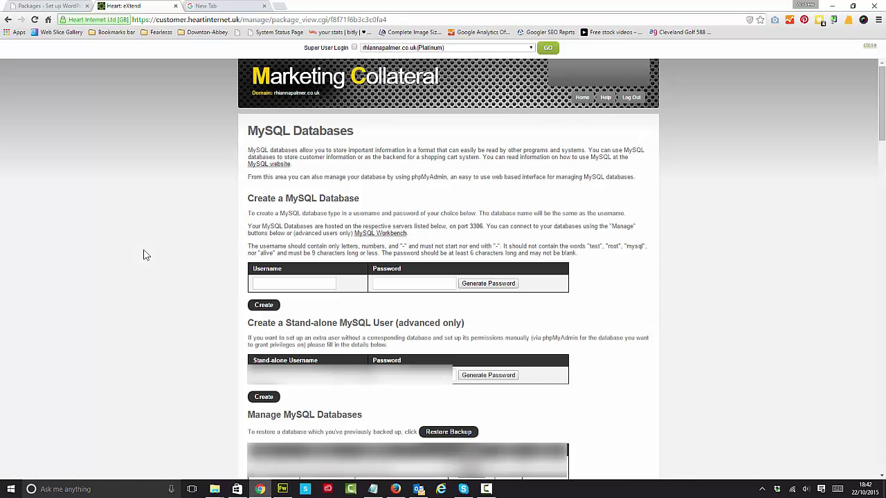
Enter engage as the username for a new MySQL database and generate its password.
click(299, 284)
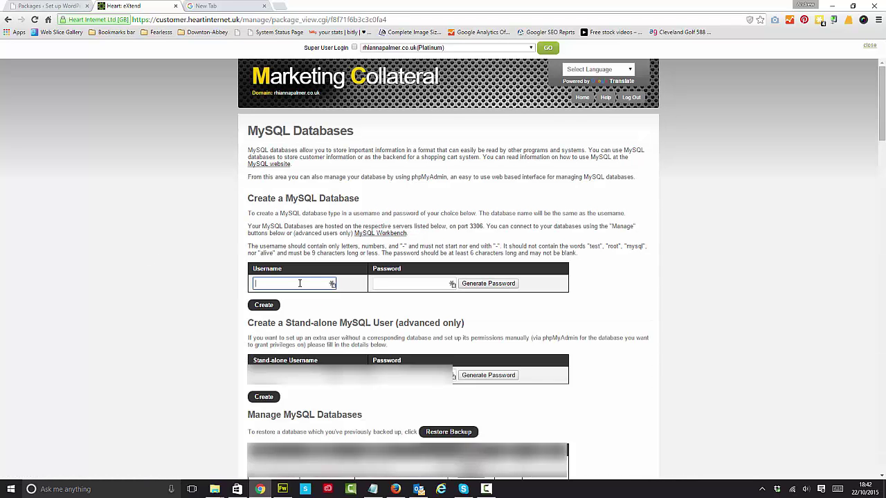
text(engager)
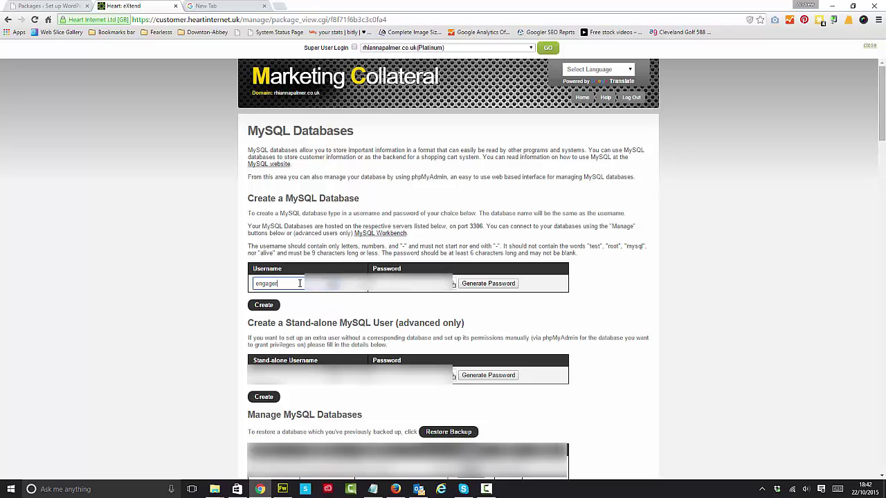
key(BackSpace)
click(477, 284)
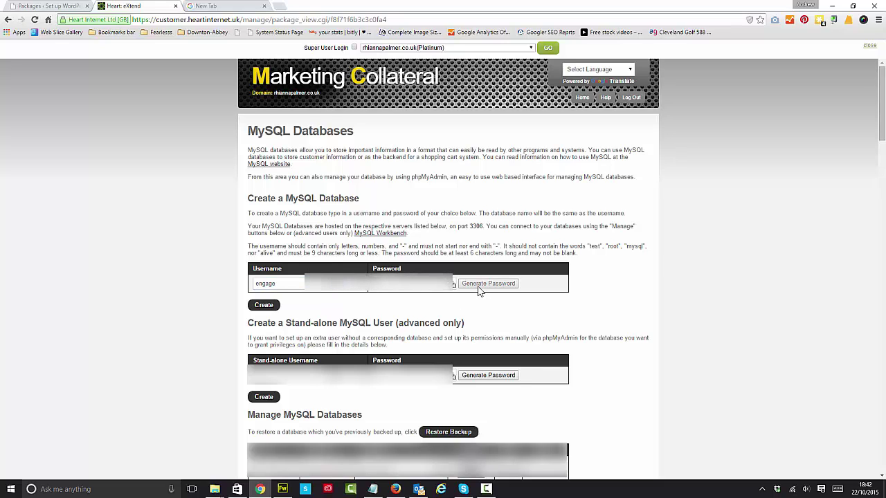
Create the engage MySQL database and paste its login details, including the database password, into the untitled Notepad note.
click(268, 308)
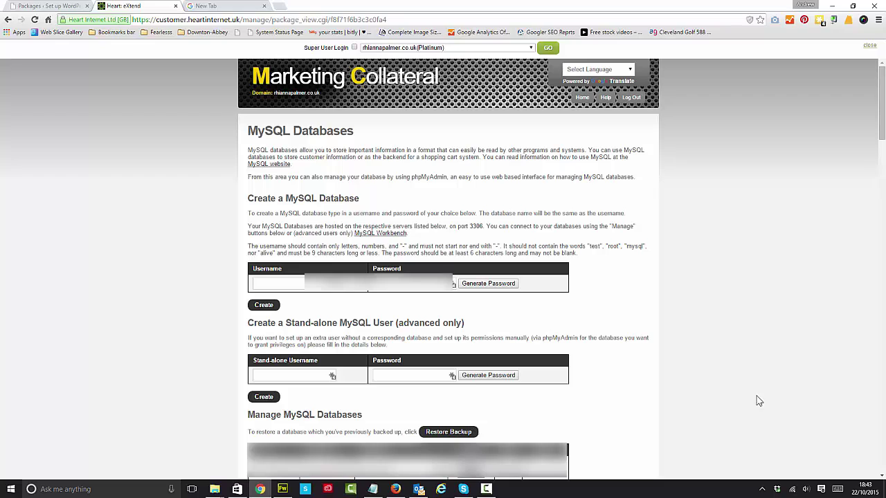
click(373, 489)
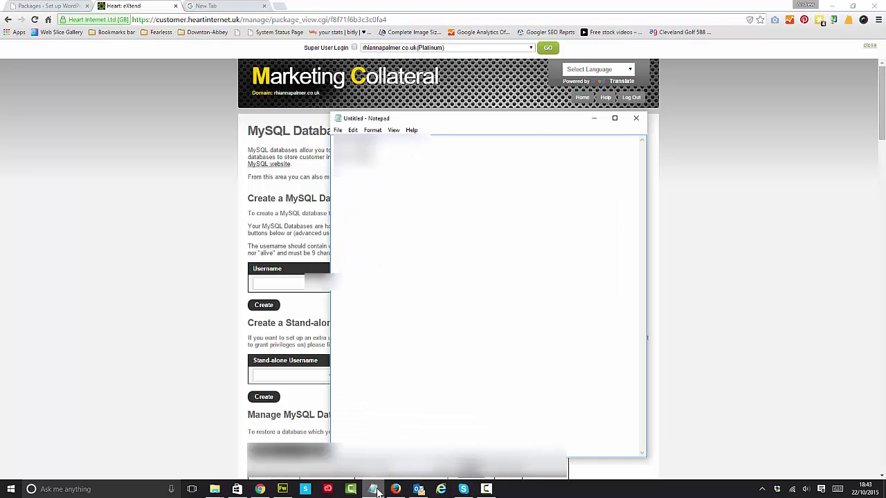
key(ctrl+v)
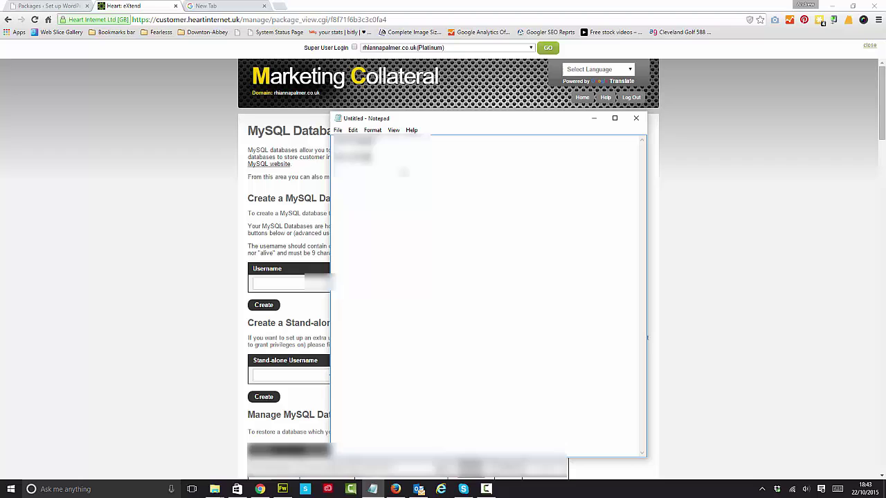
click(200, 356)
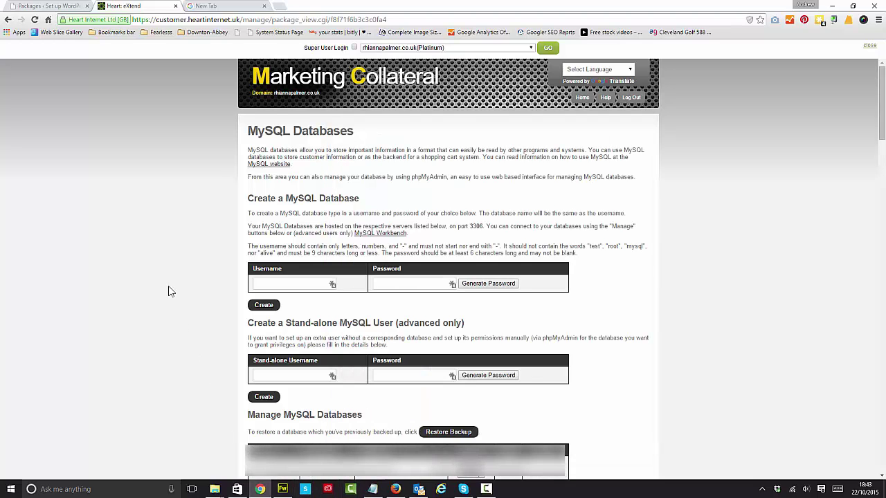
Open the hosting File Manager and create a directory named engage inside public_html.
click(582, 98)
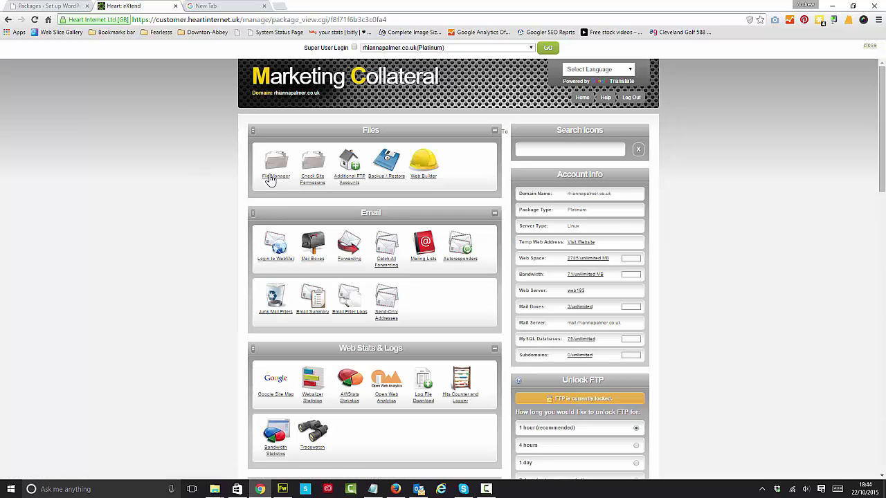
click(272, 170)
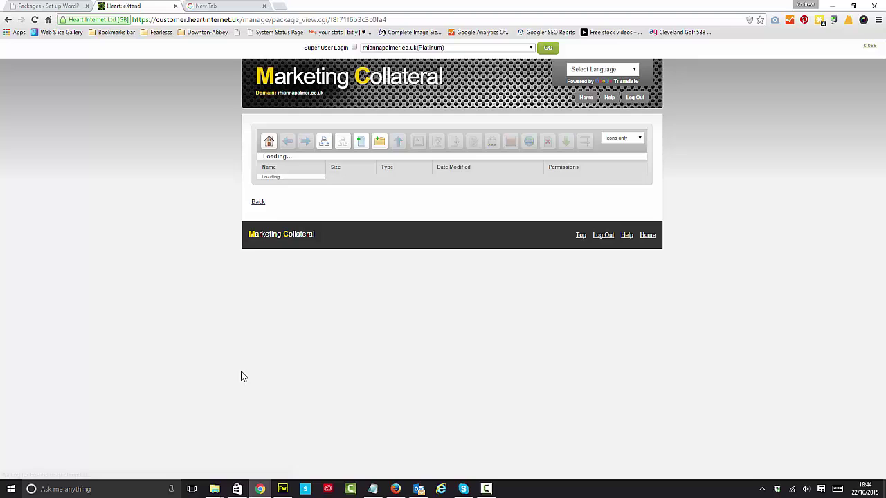
click(286, 292)
double_click(285, 292)
click(376, 142)
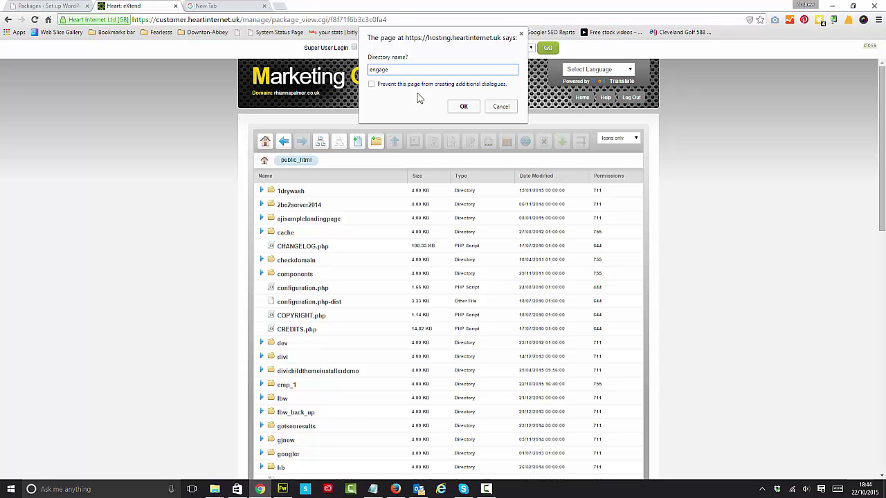
click(463, 107)
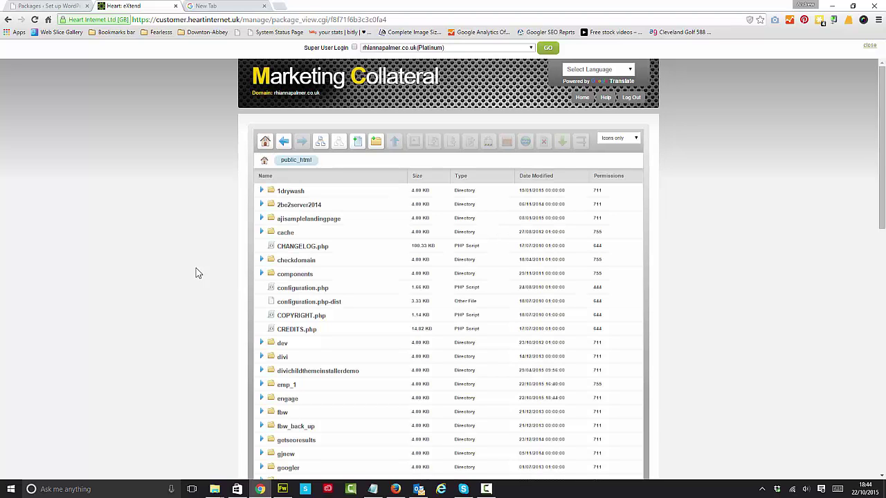
Upload the Duplicator archive zip and installer (1).php from the local divi_2.5\duplicator folder into the new engage directory.
scroll(205, 281, down, 2)
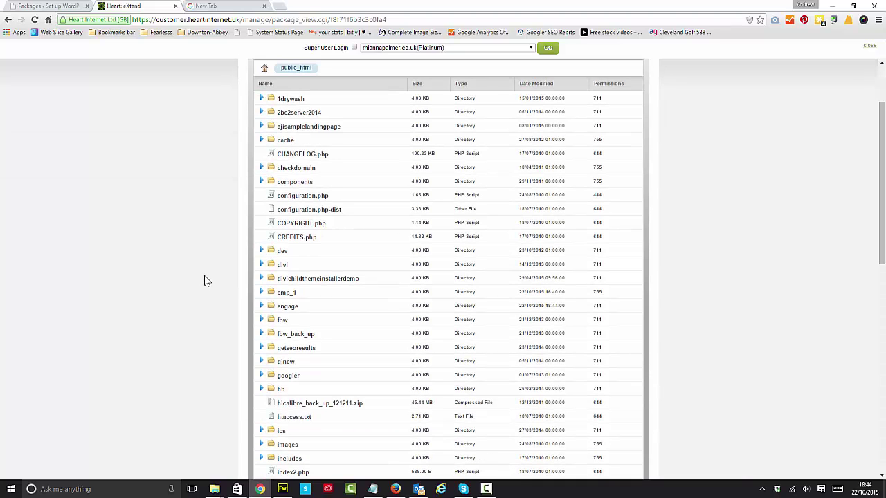
double_click(270, 307)
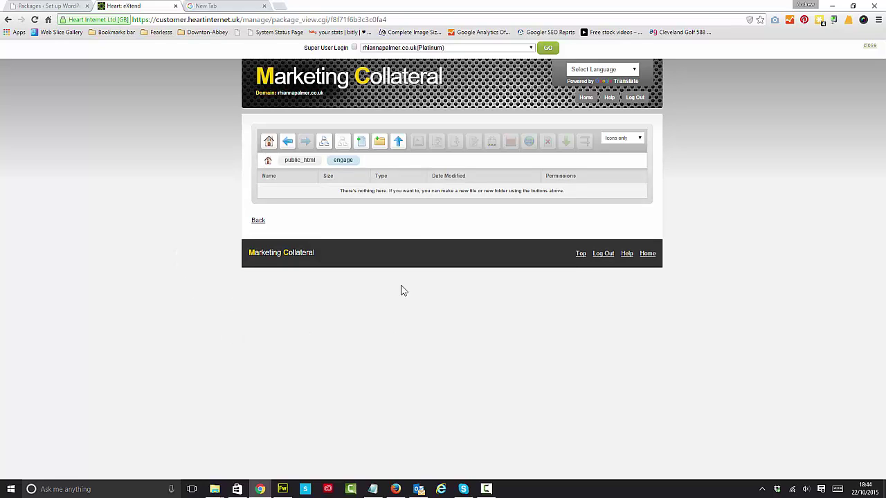
click(399, 141)
click(418, 228)
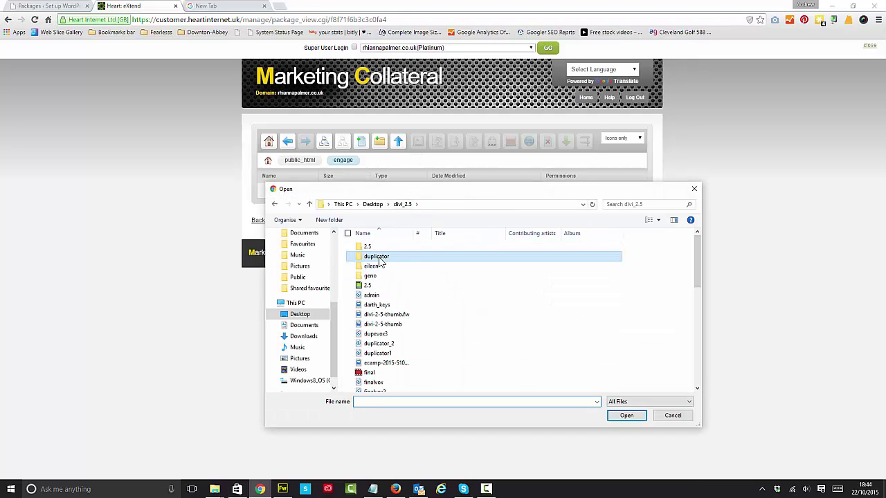
double_click(384, 257)
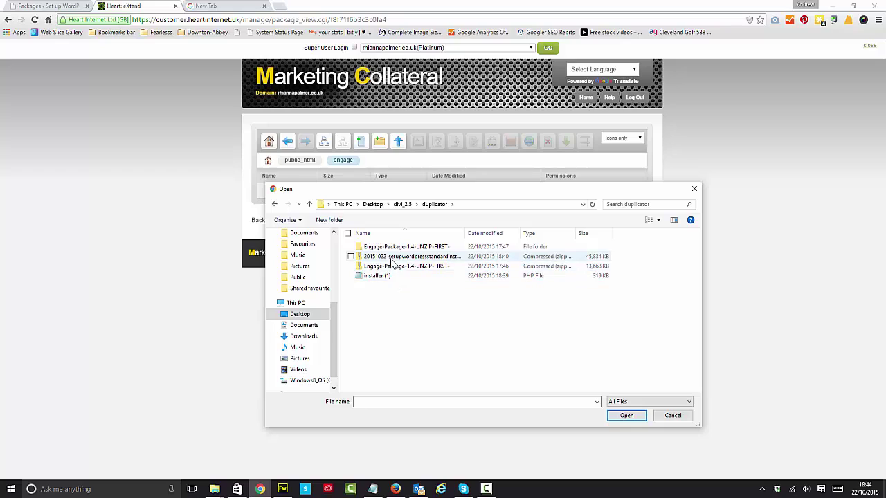
click(386, 277)
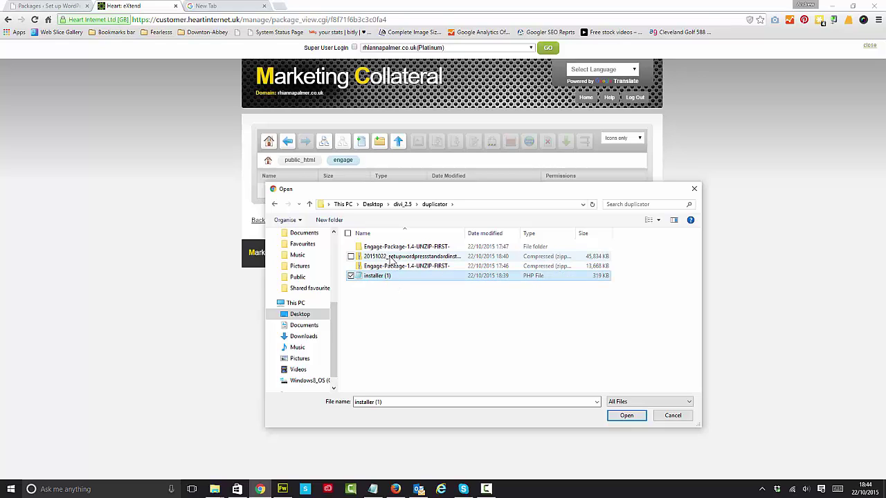
ctrl+click(391, 257)
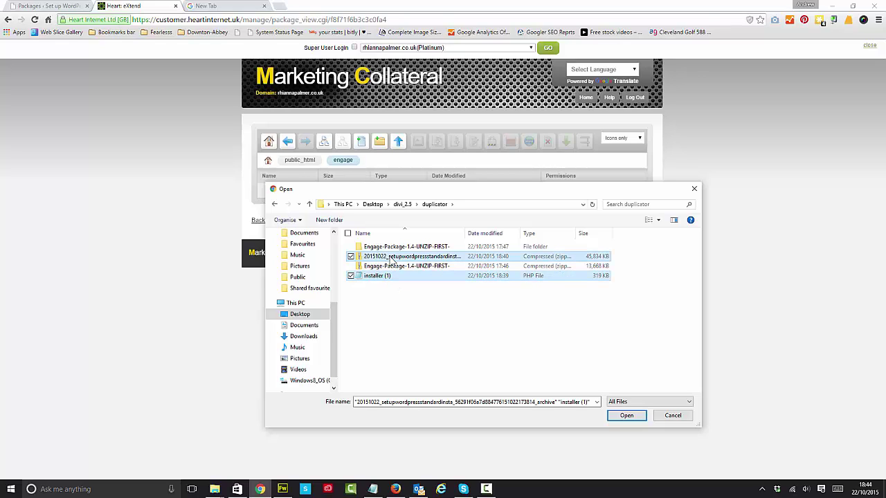
click(627, 415)
click(434, 272)
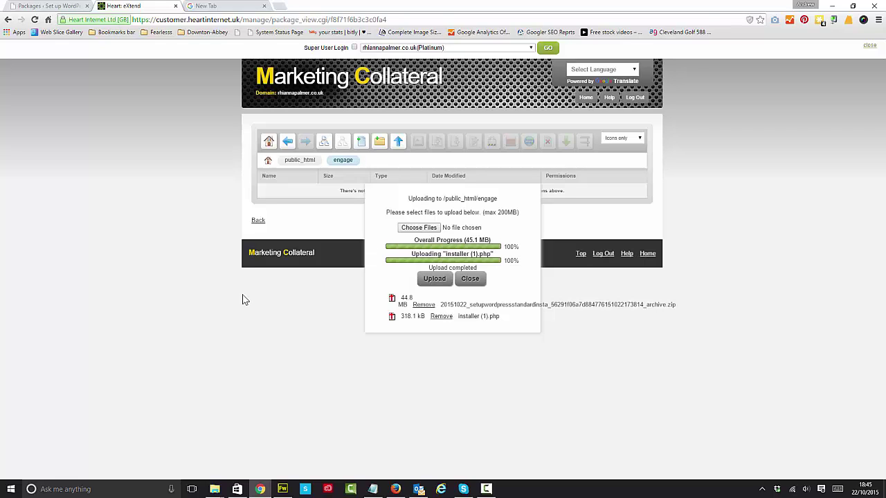
click(472, 279)
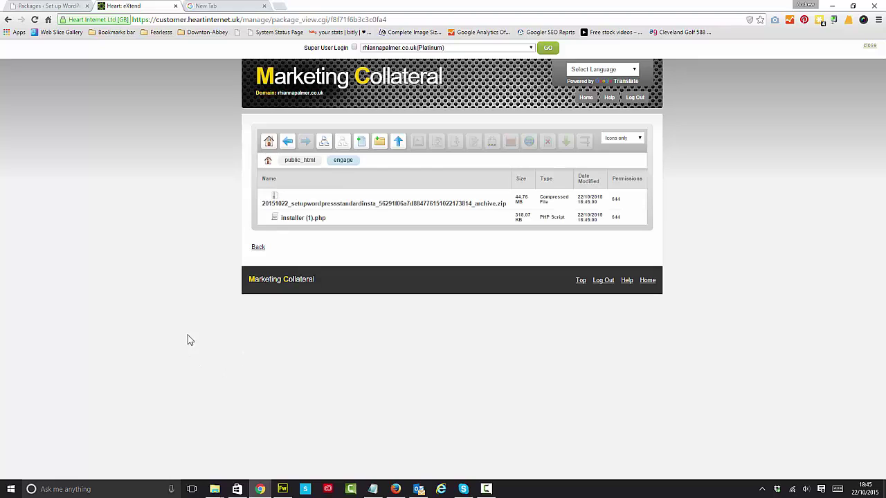
Open the uploaded installer (1).php on the website to launch the Duplicator installer.
click(293, 223)
right_click(293, 222)
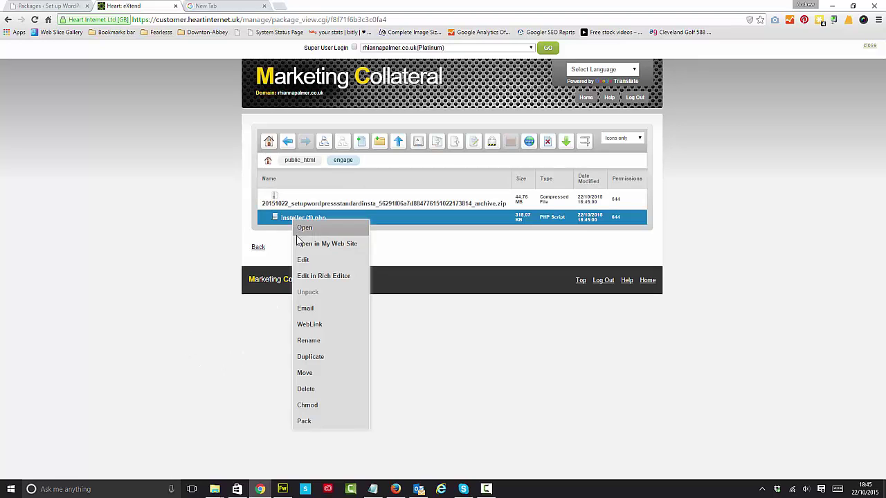
click(306, 244)
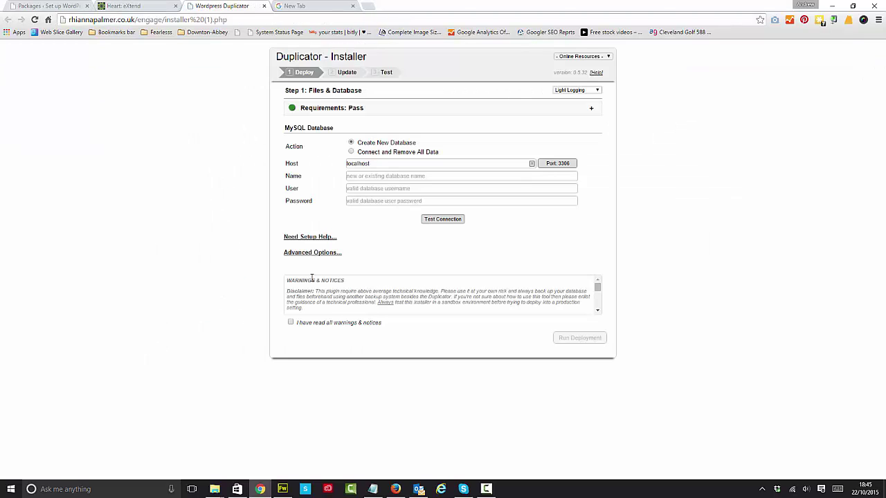
Set the installer's MySQL database action to Connect and Remove All Data.
double_click(378, 167)
click(379, 167)
click(351, 152)
click(396, 163)
click(396, 163)
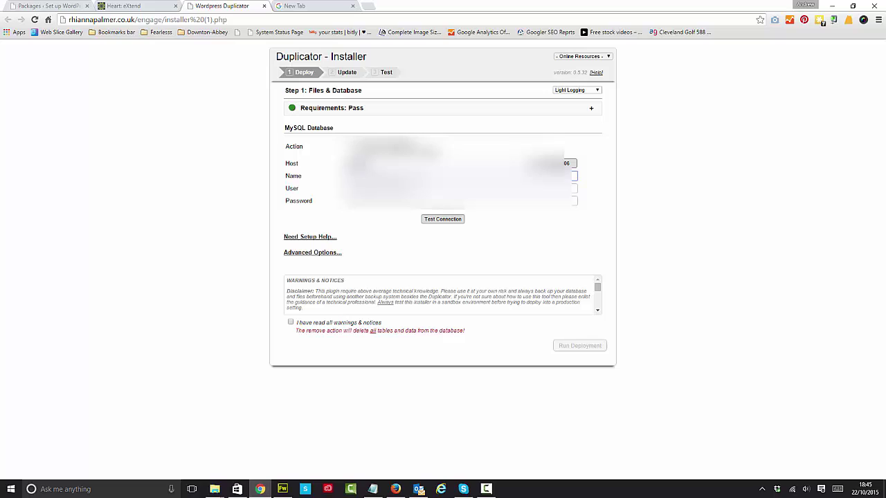
Copy the database name from the Notepad note into the installer's database name and user fields.
click(372, 489)
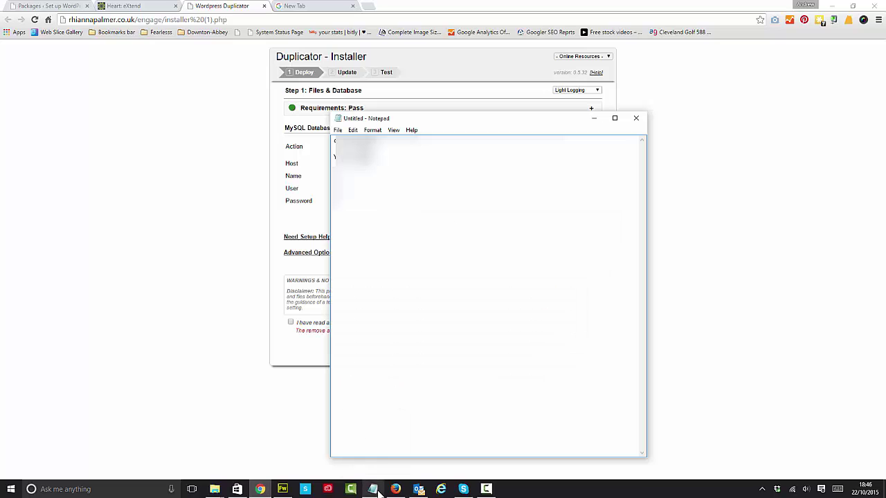
double_click(357, 140)
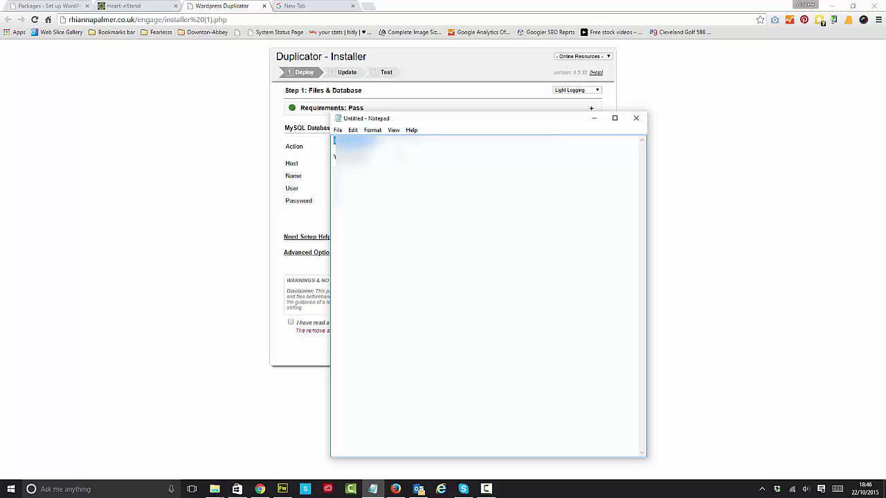
click(258, 185)
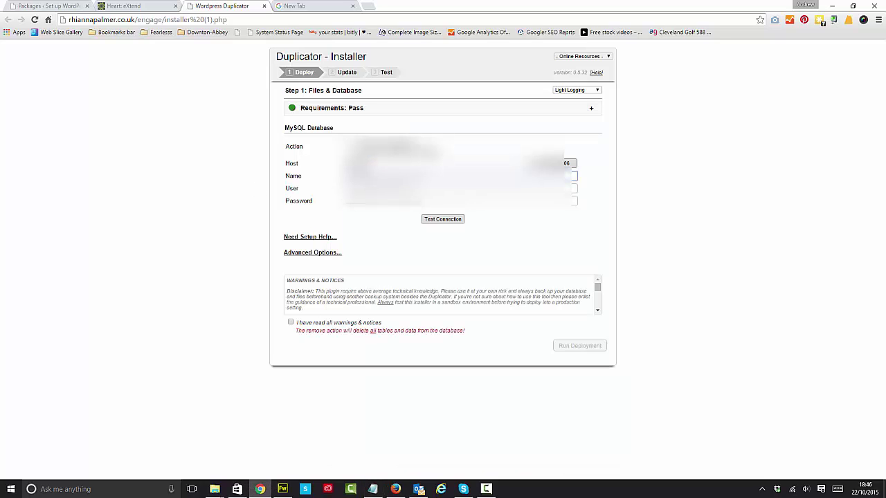
click(367, 177)
click(367, 188)
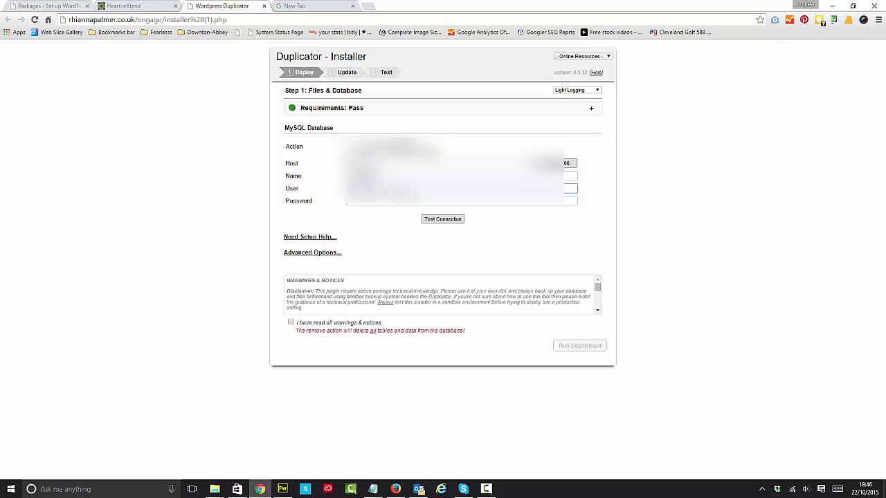
Copy the database password from the Notepad note into the installer's password field.
click(349, 201)
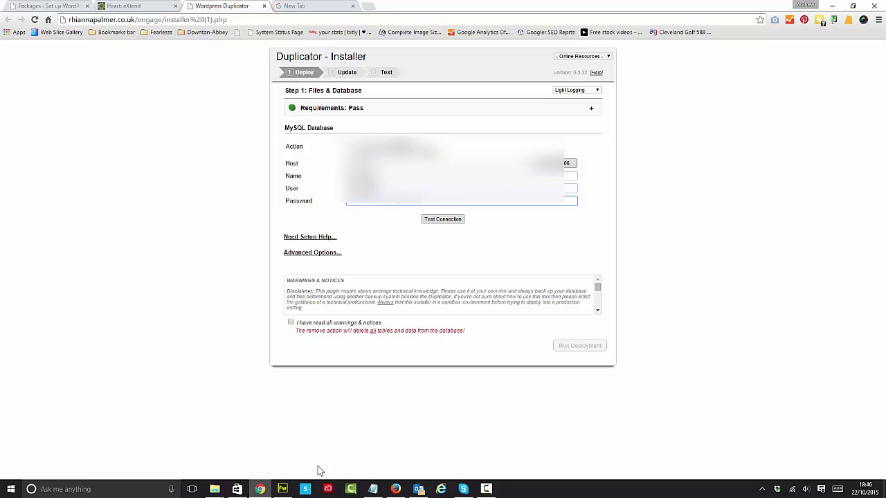
click(372, 489)
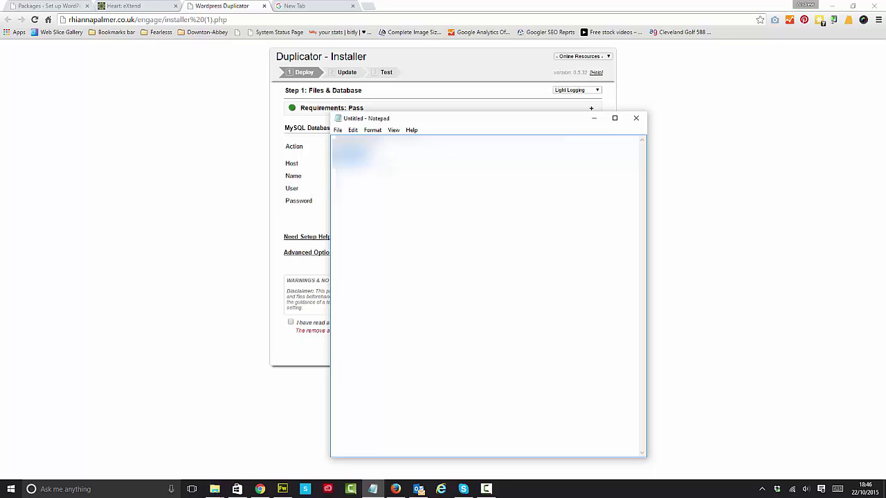
click(253, 184)
click(365, 201)
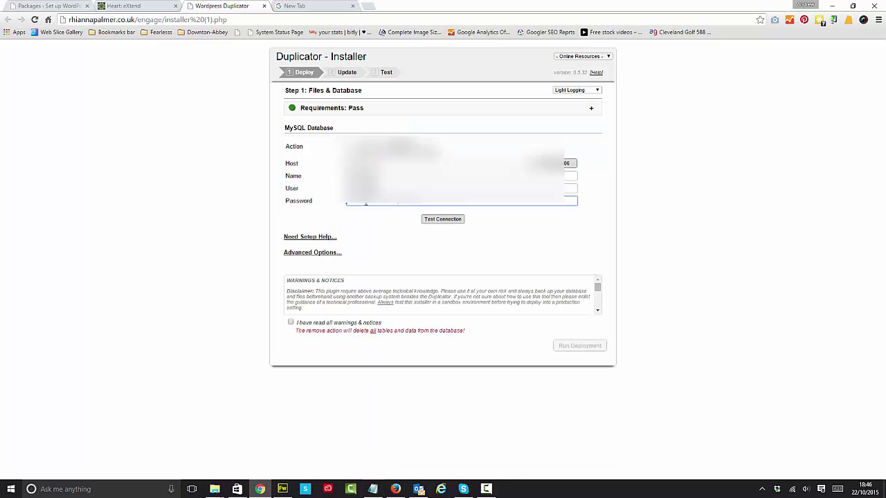
Test the installer's database connection and check the server and database results.
click(443, 220)
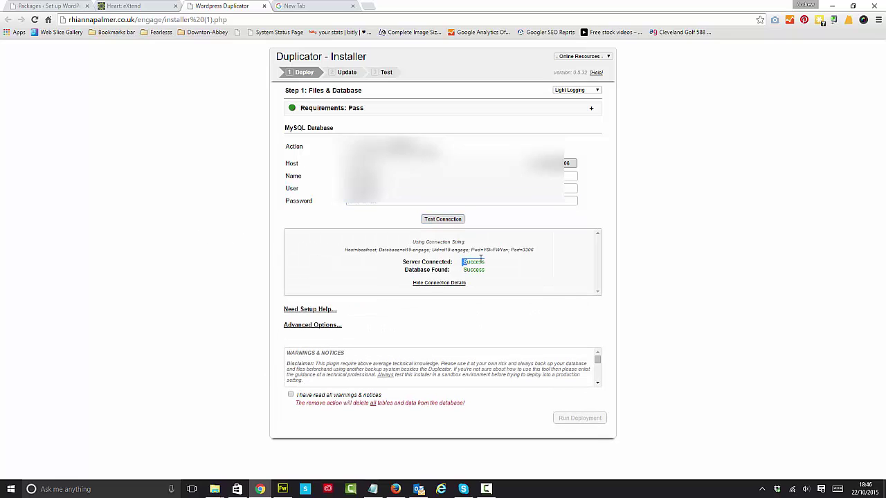
drag(459, 263, 494, 279)
click(502, 296)
Accept the warnings and notices, run the deployment and confirm continuing with the entered database settings.
click(290, 394)
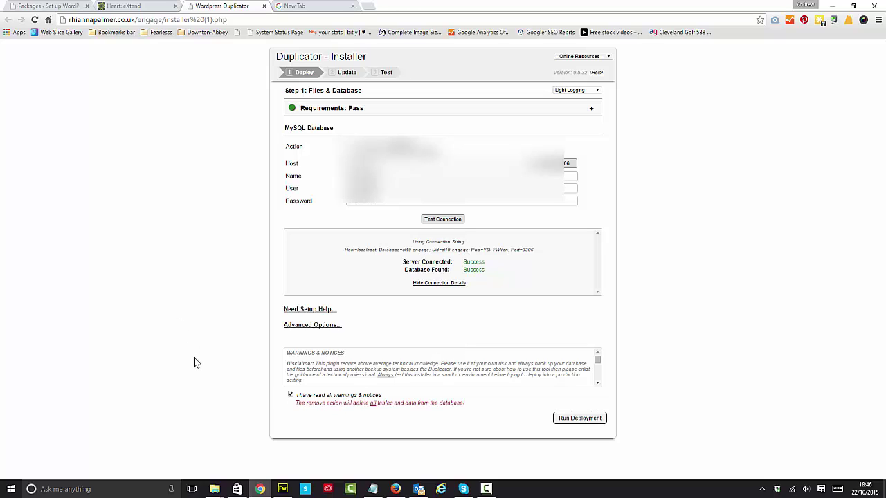
click(572, 420)
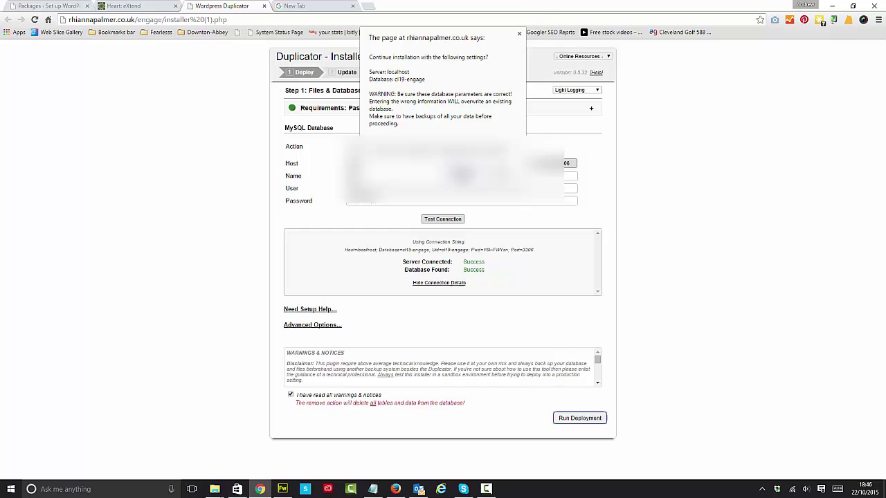
click(462, 171)
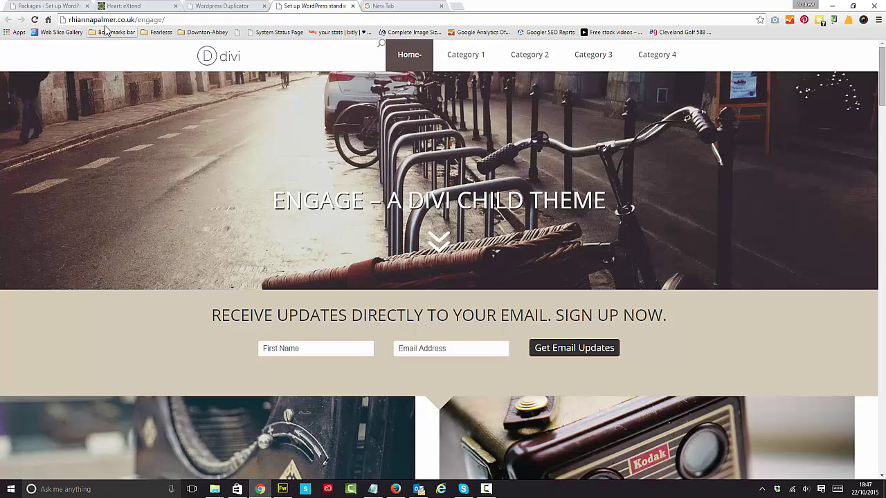
Open the wp-admin login page of the cloned site in the engage directory.
click(137, 19)
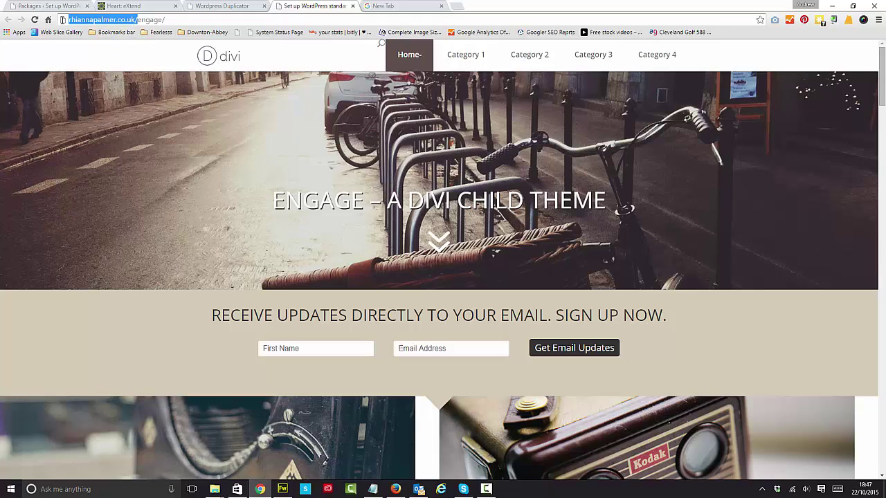
click(179, 20)
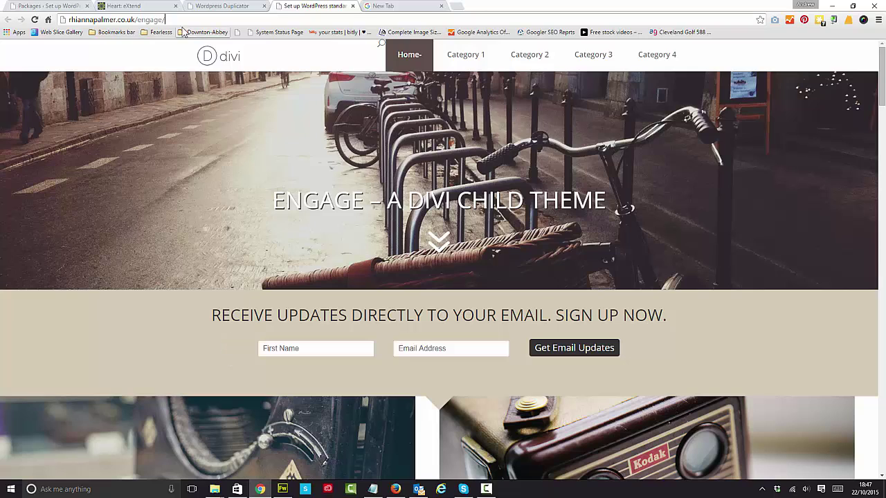
text(wp-admin)
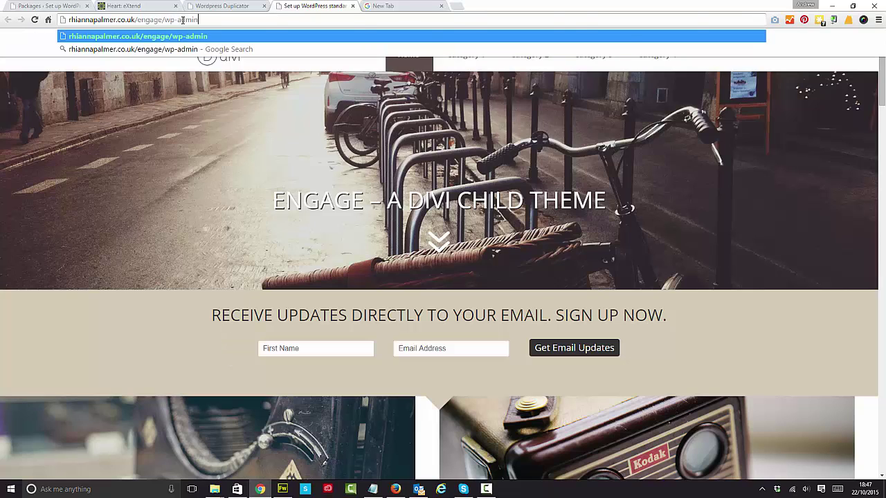
key(Return)
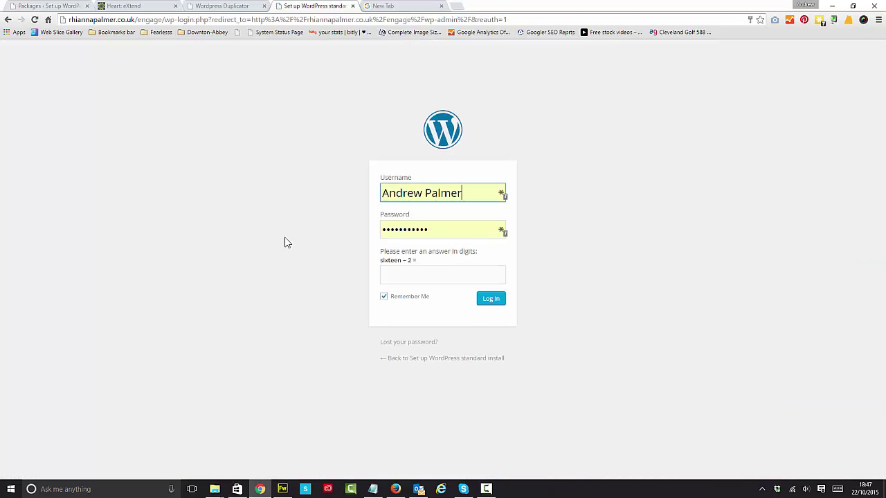
Answer the login form's arithmetic question with 14 and log in with the prefilled credentials.
click(422, 275)
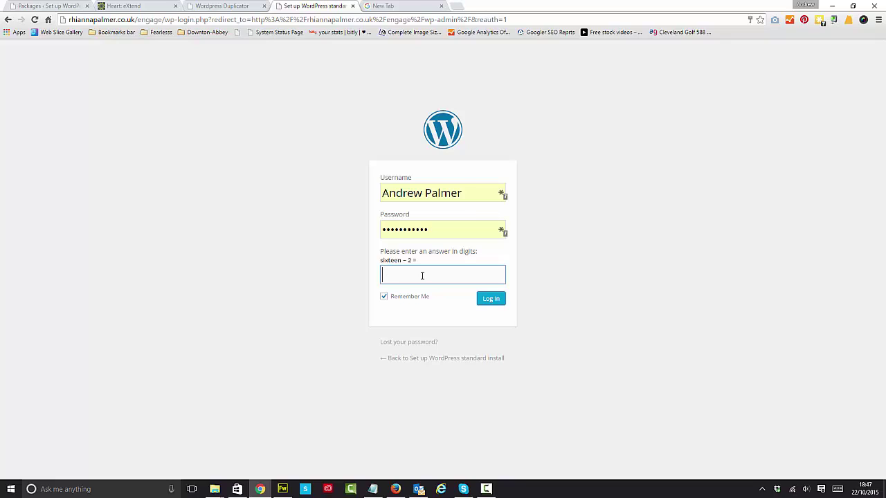
text(14)
key(Return)
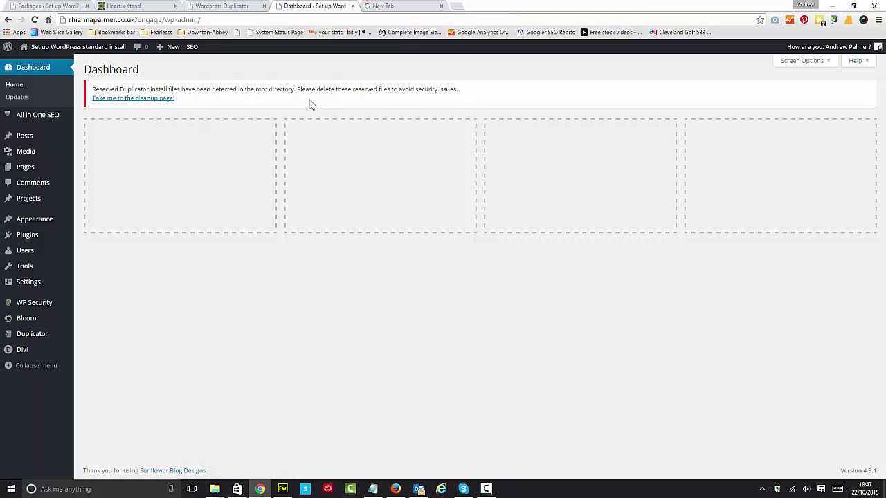
Delete the reserved installer files and clear the build cache with Duplicator's data cleanup tools.
click(138, 100)
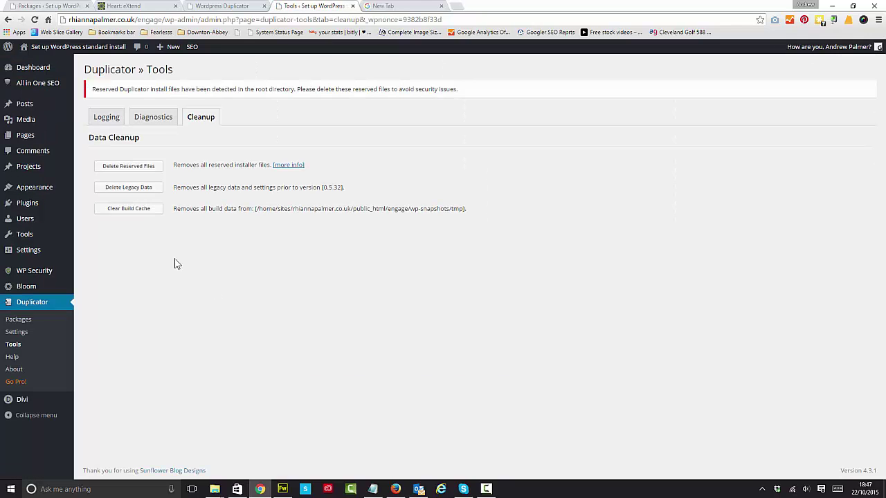
click(138, 170)
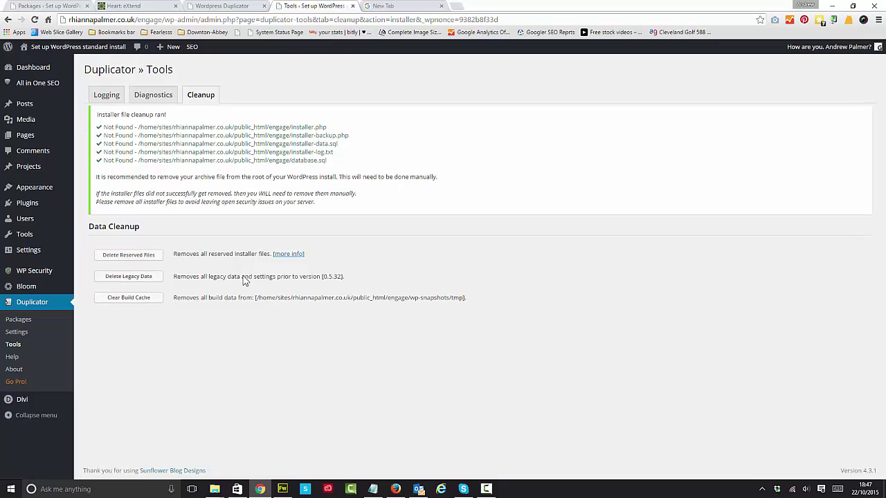
drag(108, 127, 326, 162)
click(292, 280)
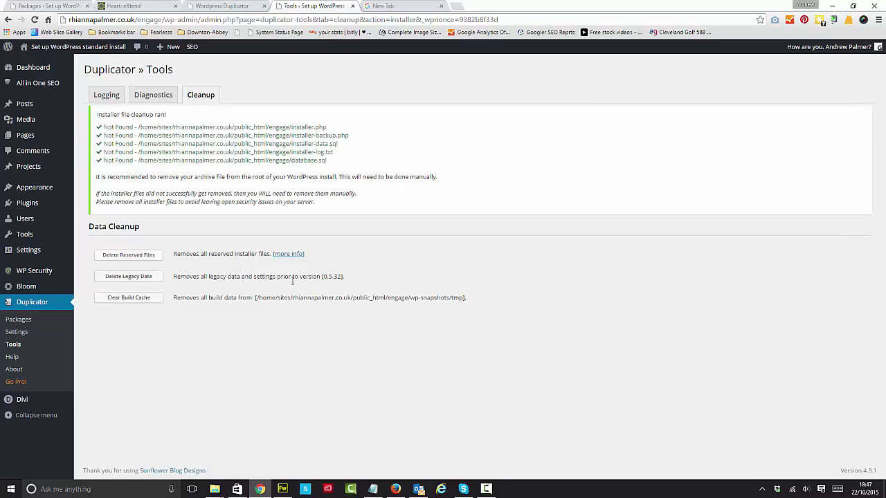
click(130, 299)
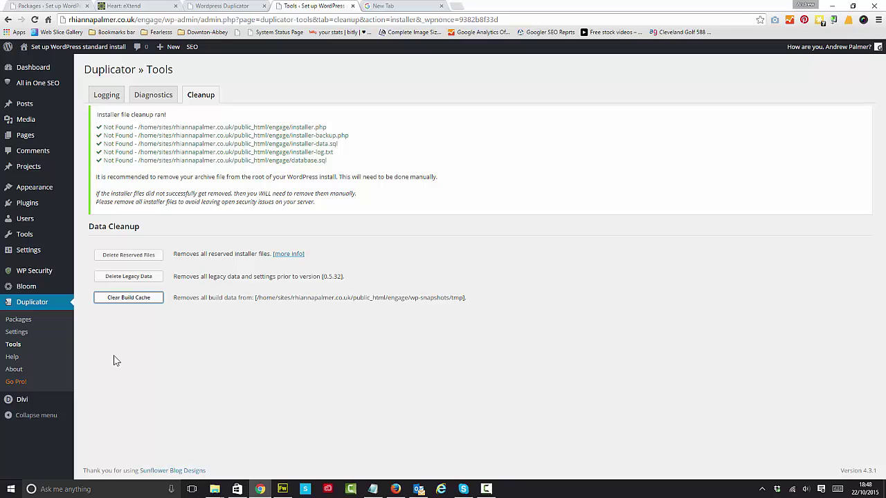
Review the cloned site's general and reading settings, and resave its permalinks with the Post name structure.
mouse_move(27, 191)
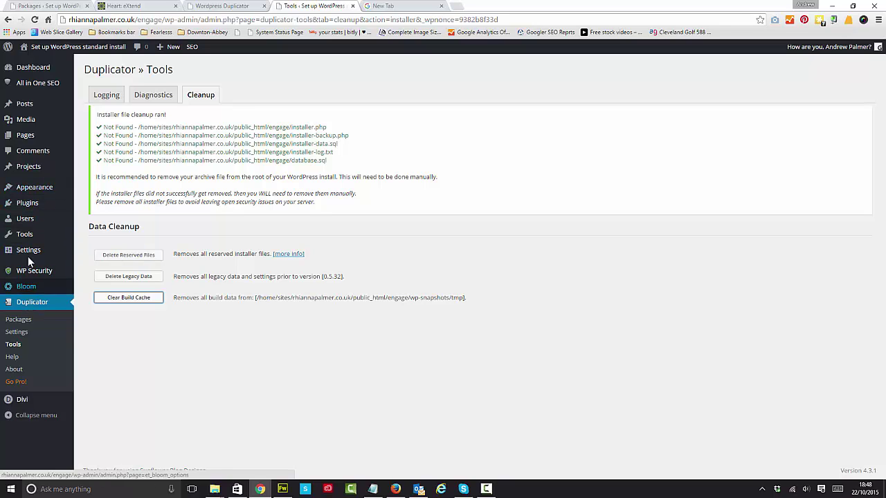
mouse_move(38, 253)
click(98, 253)
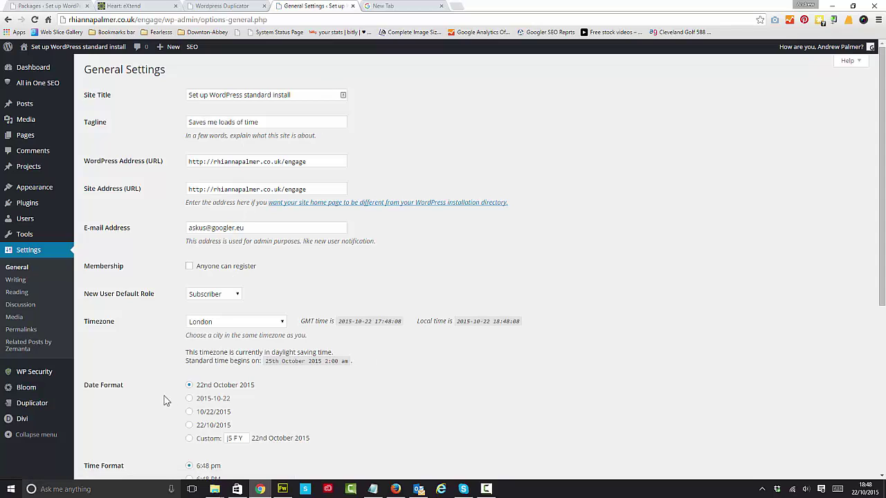
click(19, 294)
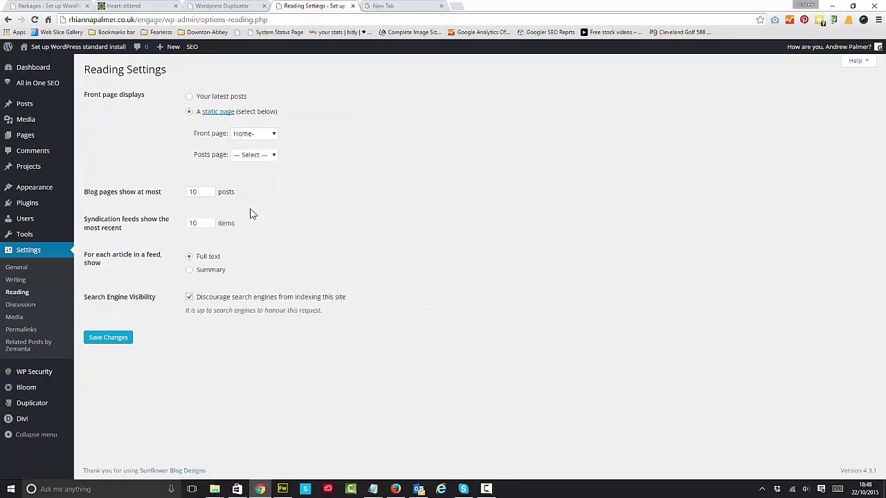
click(19, 331)
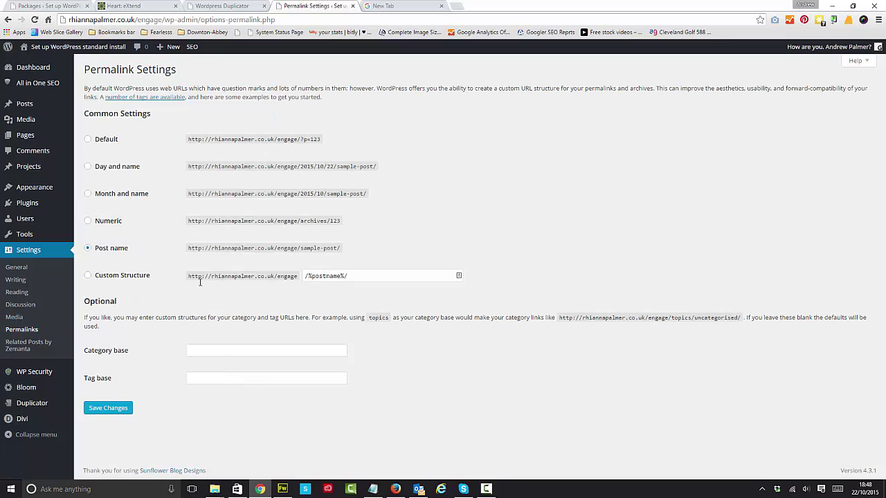
click(105, 415)
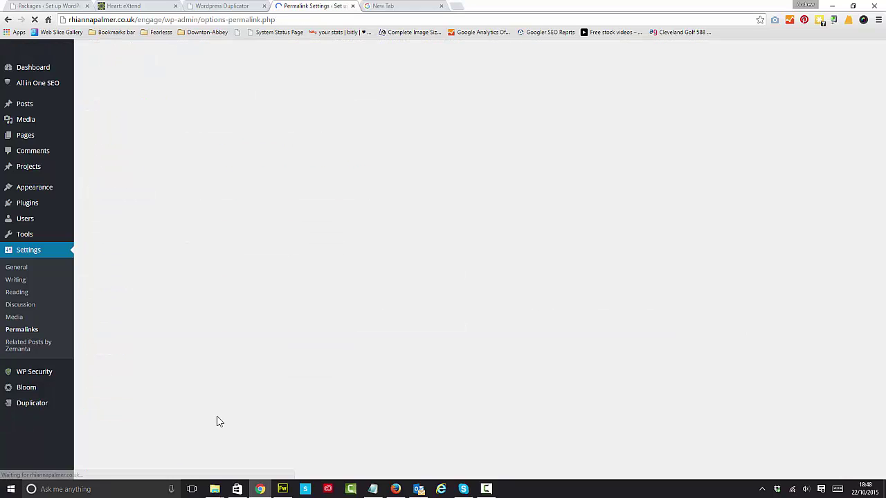
Visit the cloned site's front end and examine the home page's category images, recent articles and sidebar.
mouse_move(41, 49)
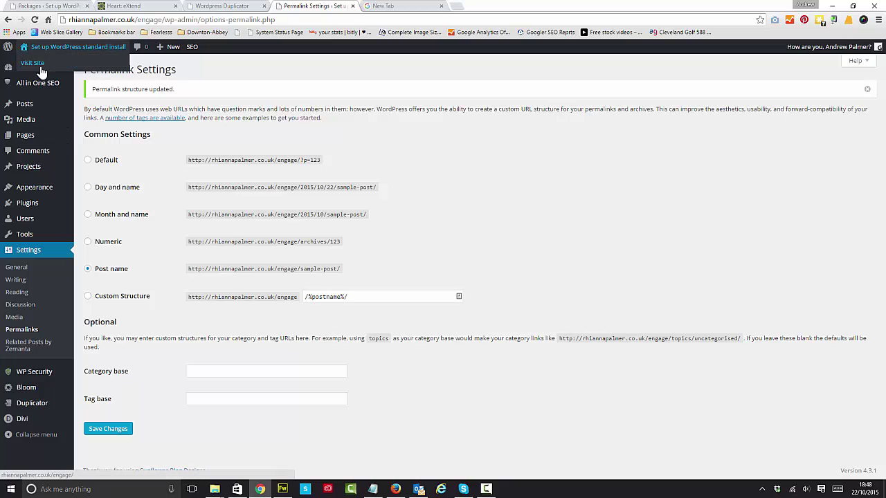
click(34, 64)
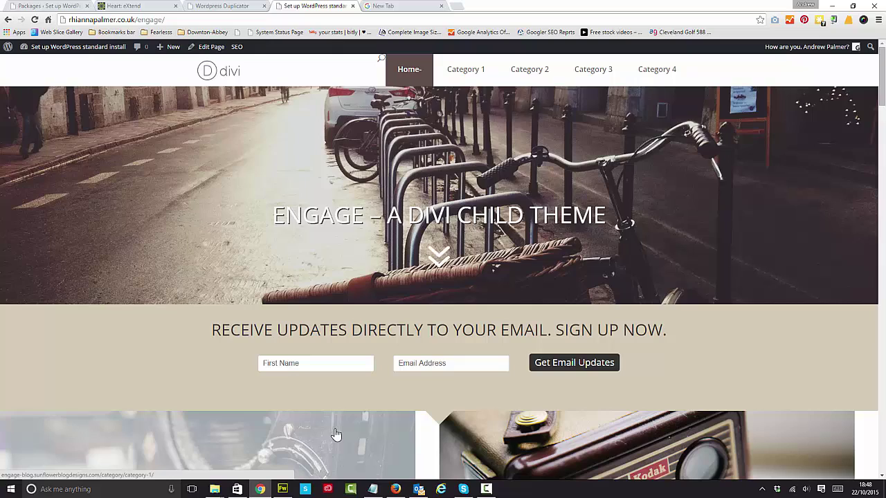
scroll(357, 433, down, 2)
scroll(356, 425, down, 5)
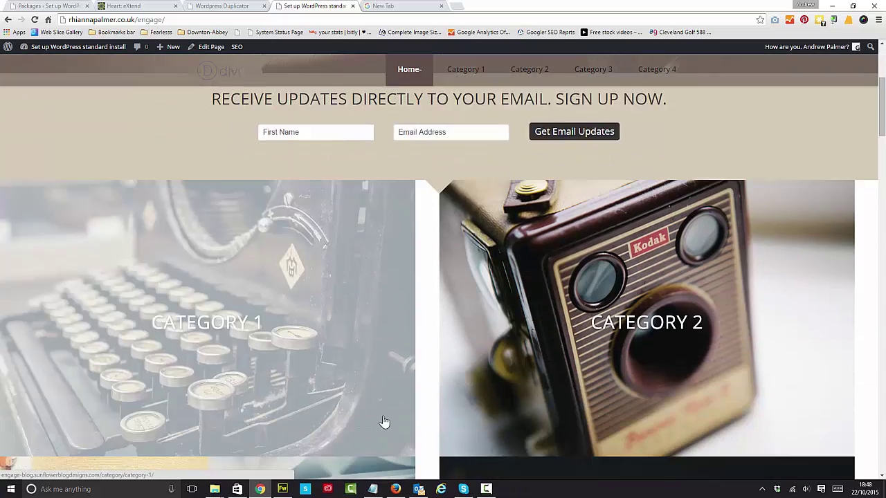
scroll(424, 427, down, 1)
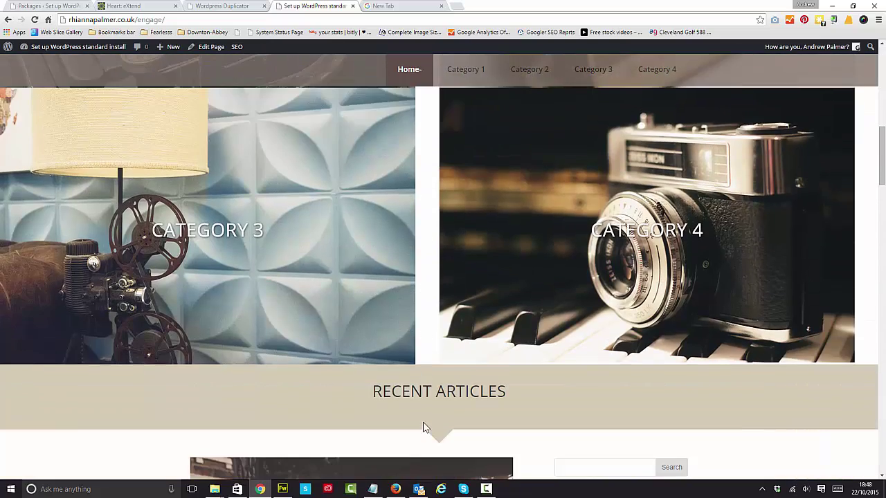
scroll(421, 427, down, 3)
scroll(152, 381, down, 11)
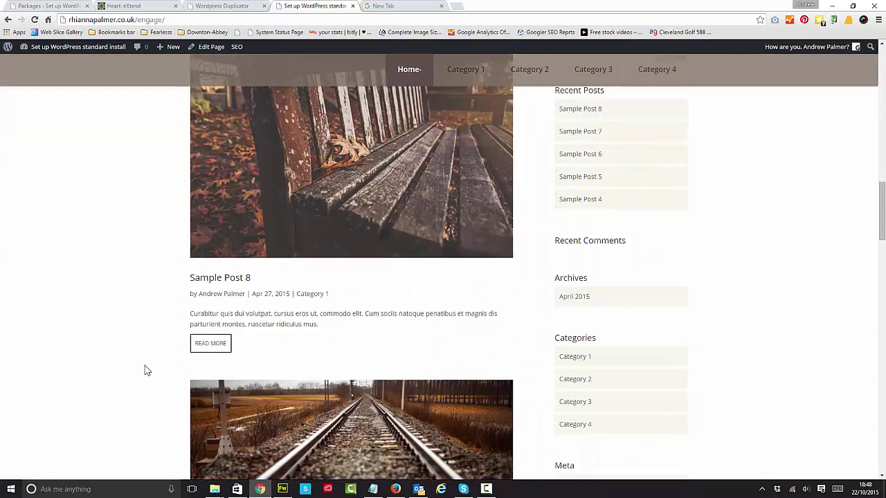
scroll(146, 371, down, 3)
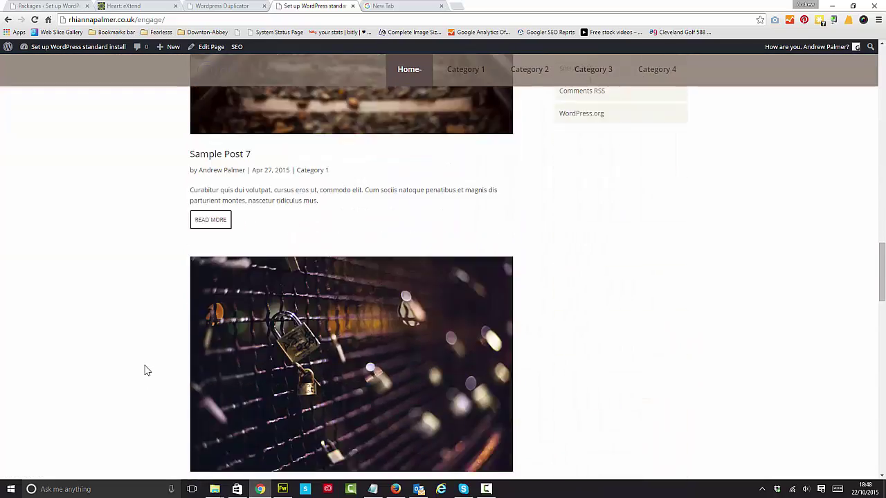
scroll(147, 371, up, 14)
scroll(147, 371, up, 8)
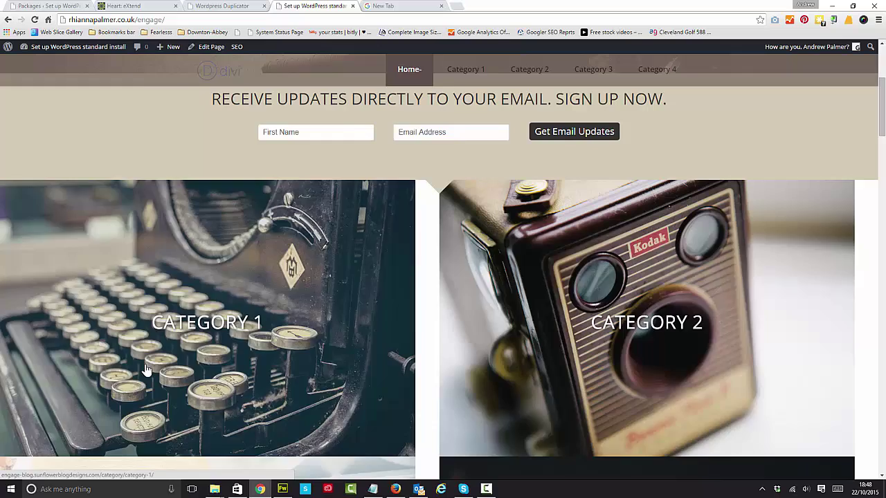